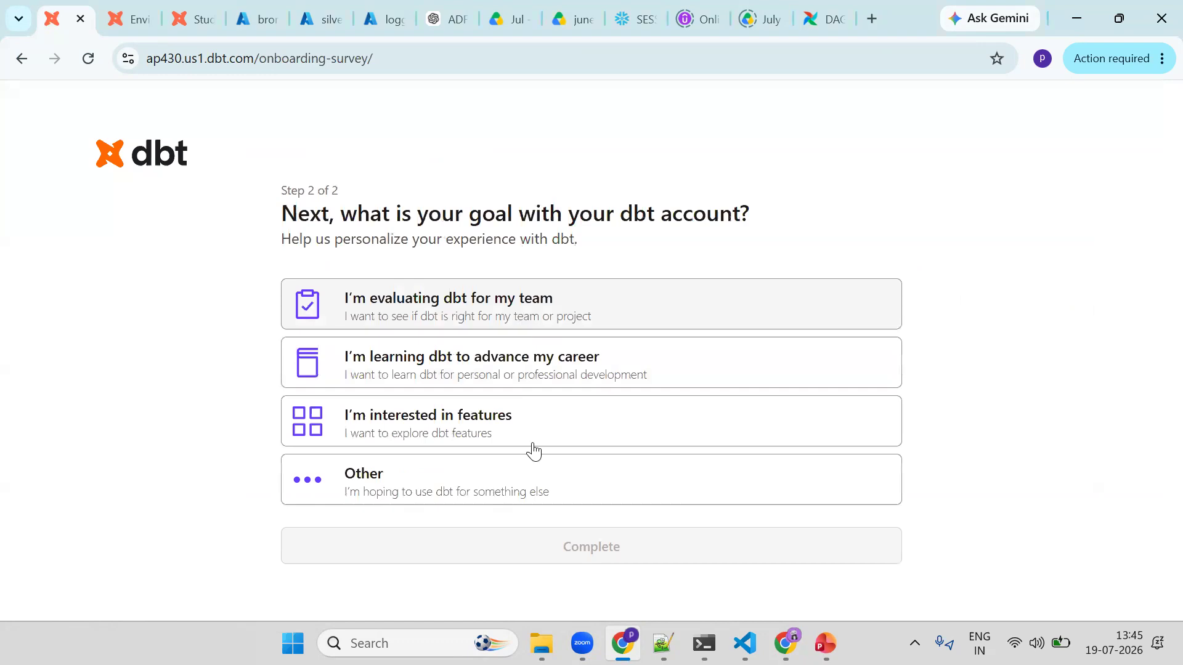
# Complete the onboarding survey with the goal of evaluating dbt for the team and continue with Analytics as the project name.
pyautogui.click(559, 542)
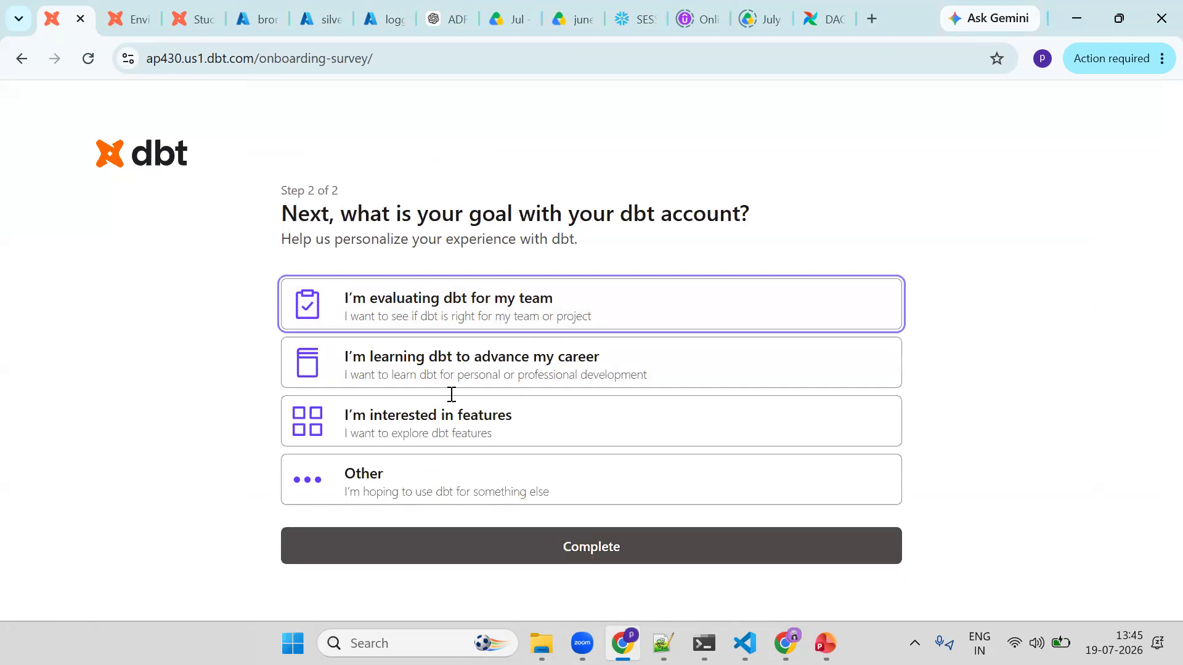
pyautogui.click(637, 382)
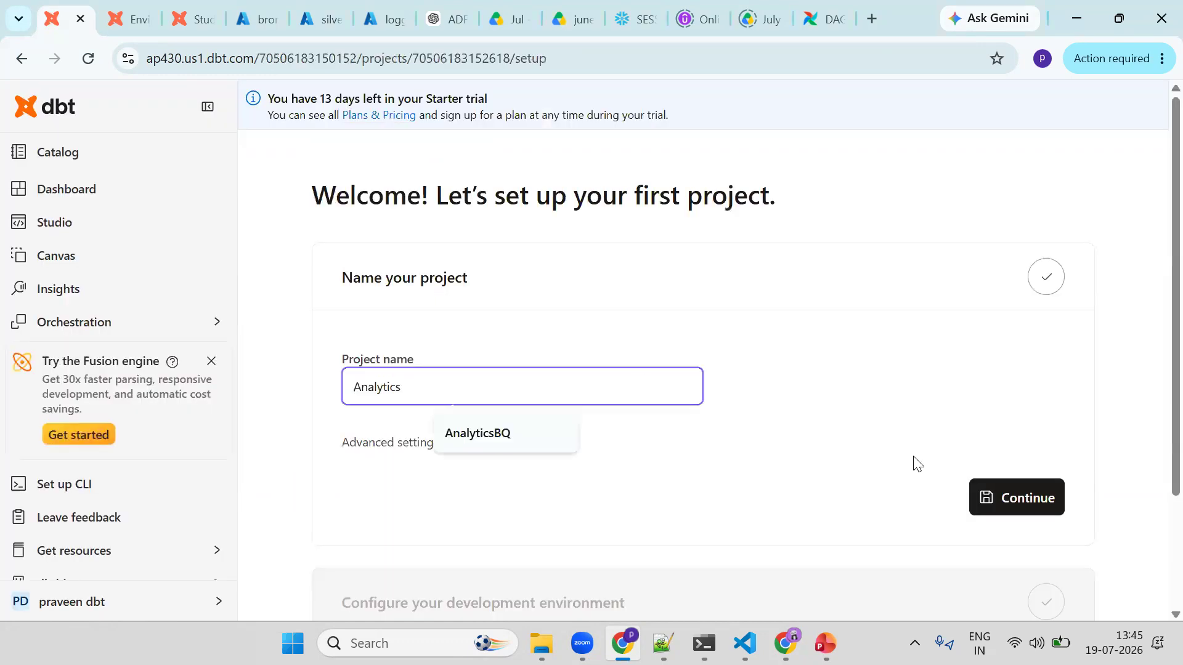
pyautogui.click(983, 497)
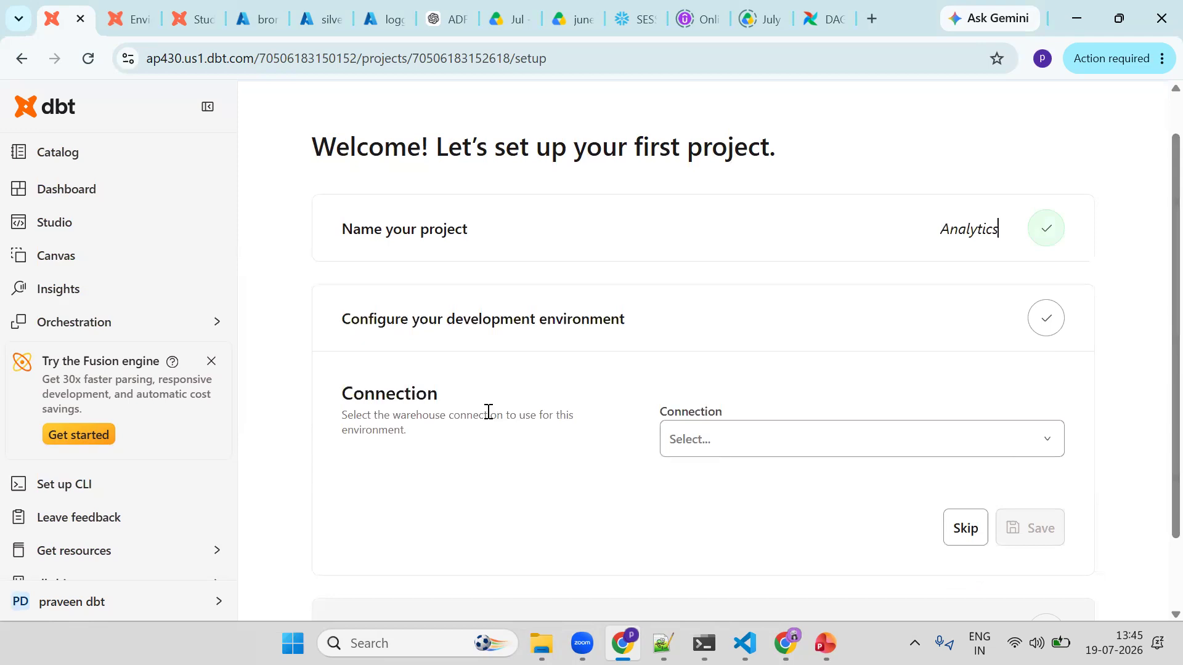
# Start adding a new warehouse connection for the project's development environment and collapse the navigation sidebar.
pyautogui.click(747, 440)
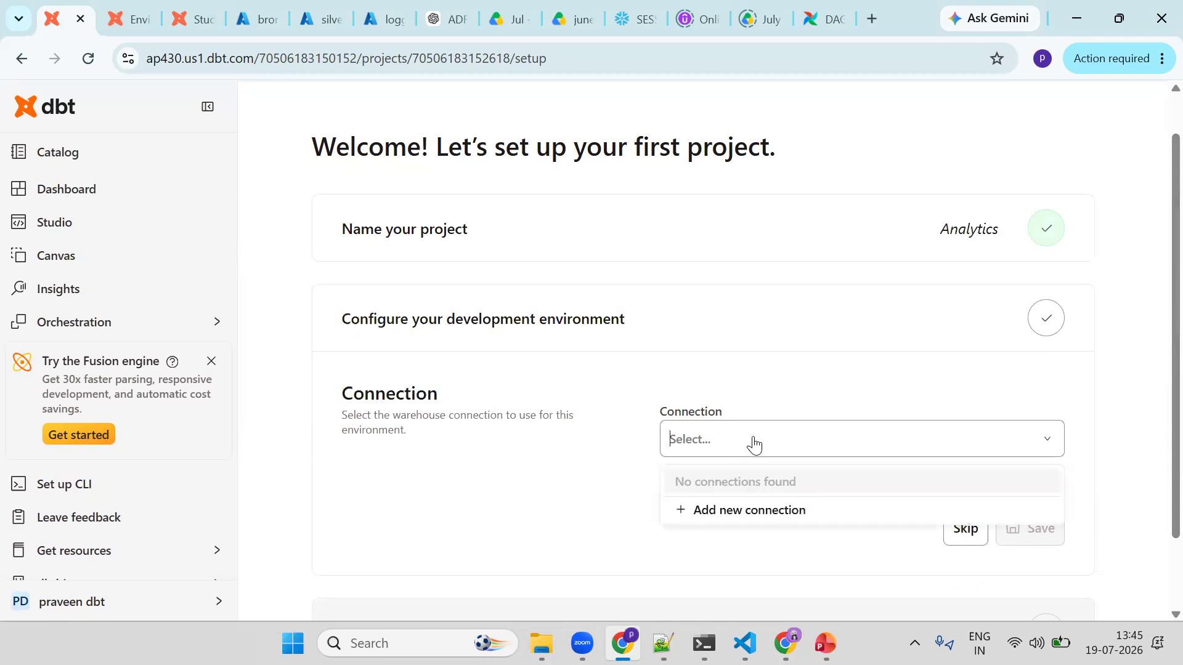
pyautogui.click(741, 510)
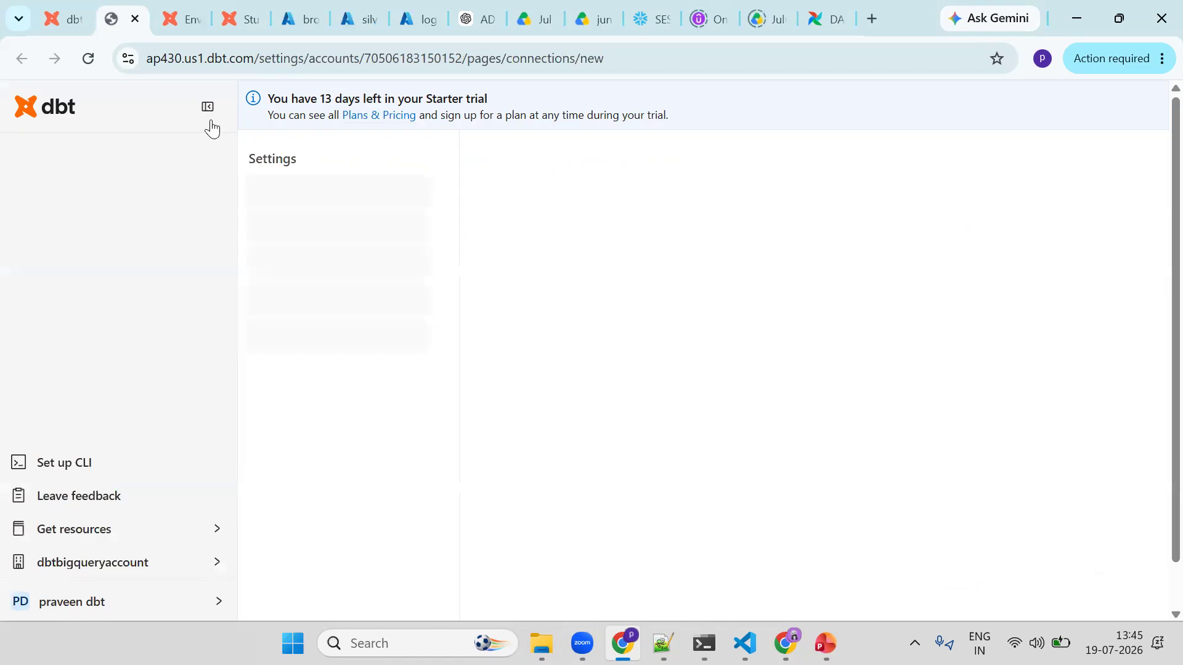
pyautogui.click(209, 119)
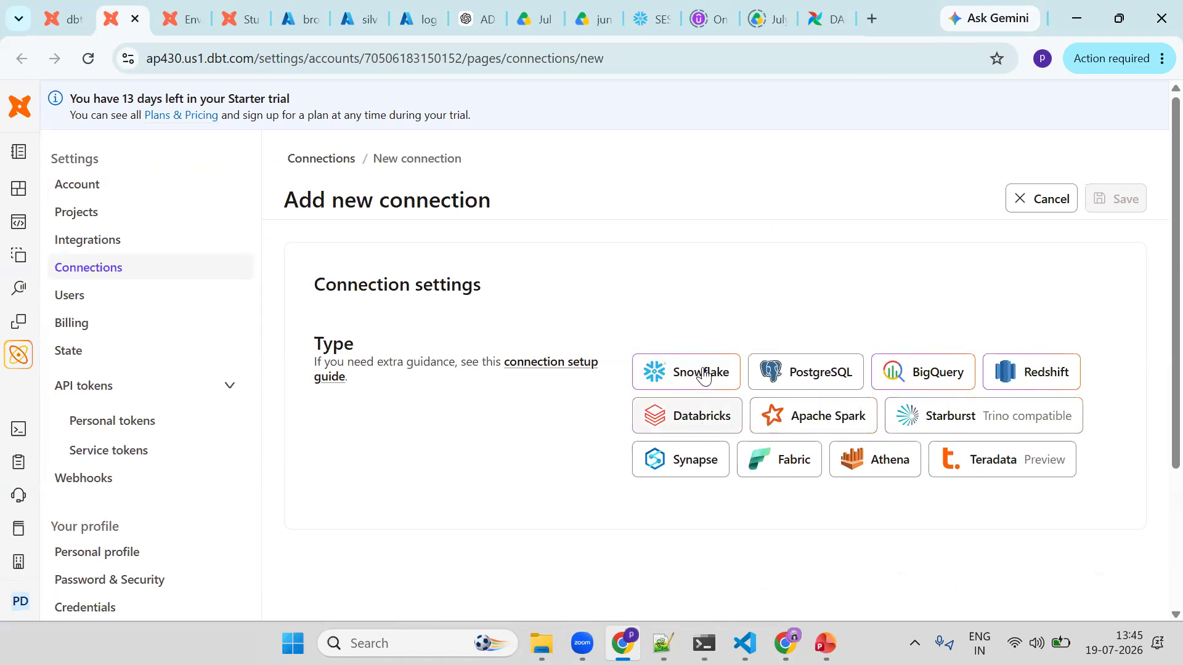
# Choose BigQuery as the type of the new connection.
pyautogui.click(918, 372)
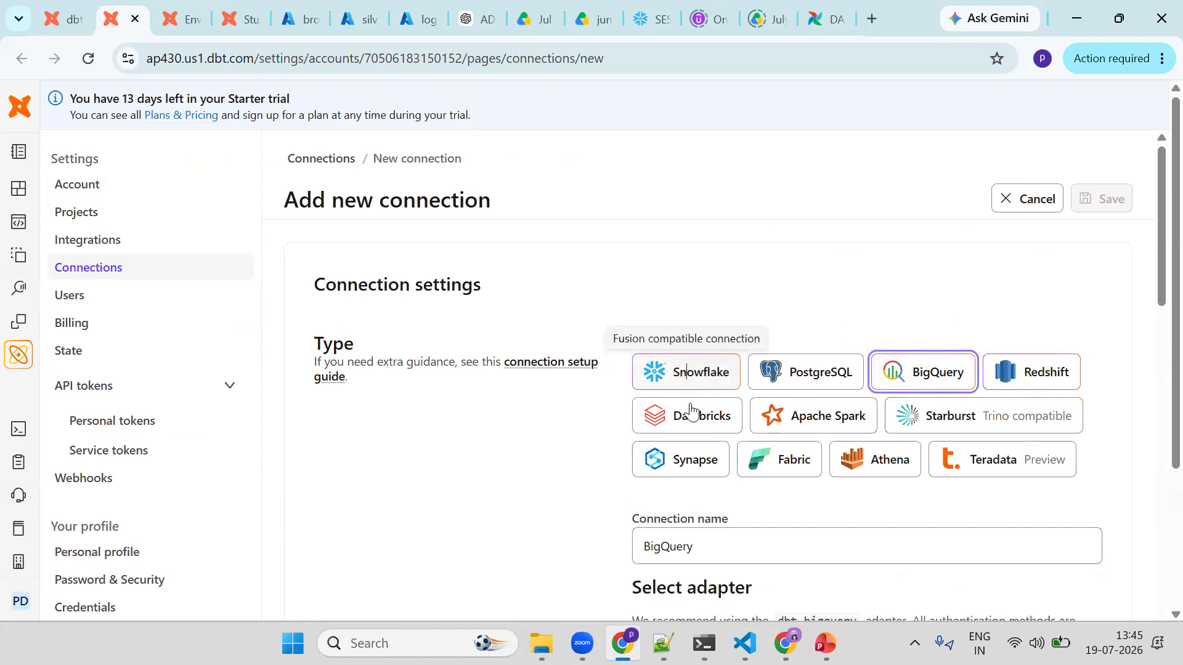
pyautogui.click(689, 375)
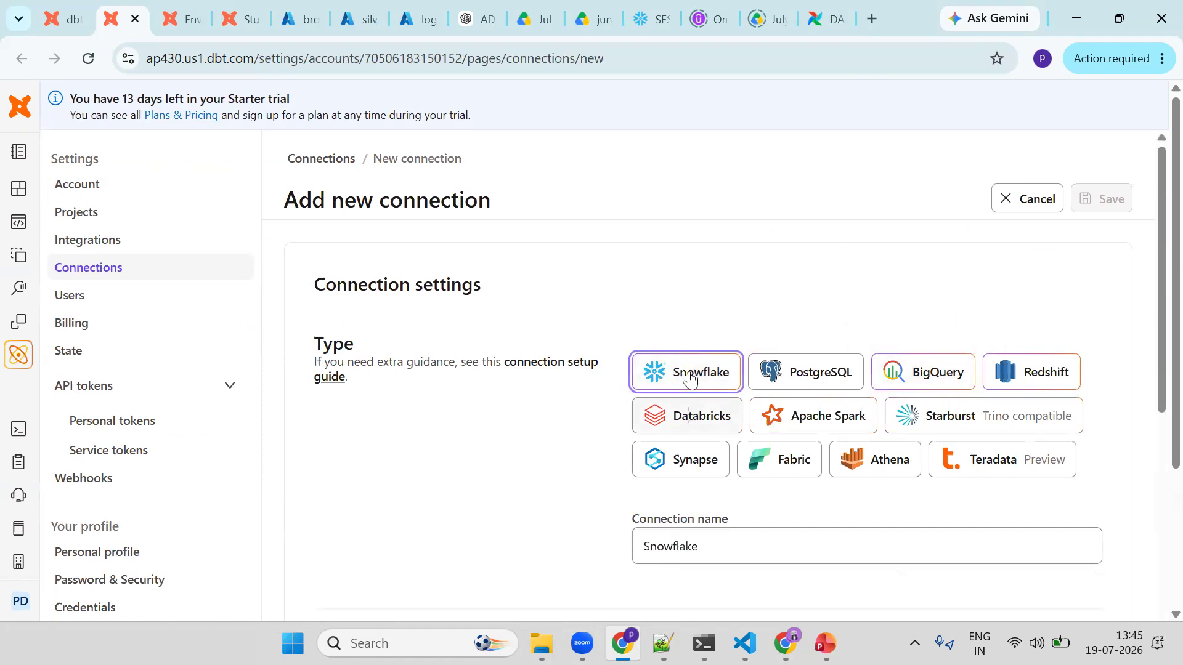
pyautogui.click(918, 376)
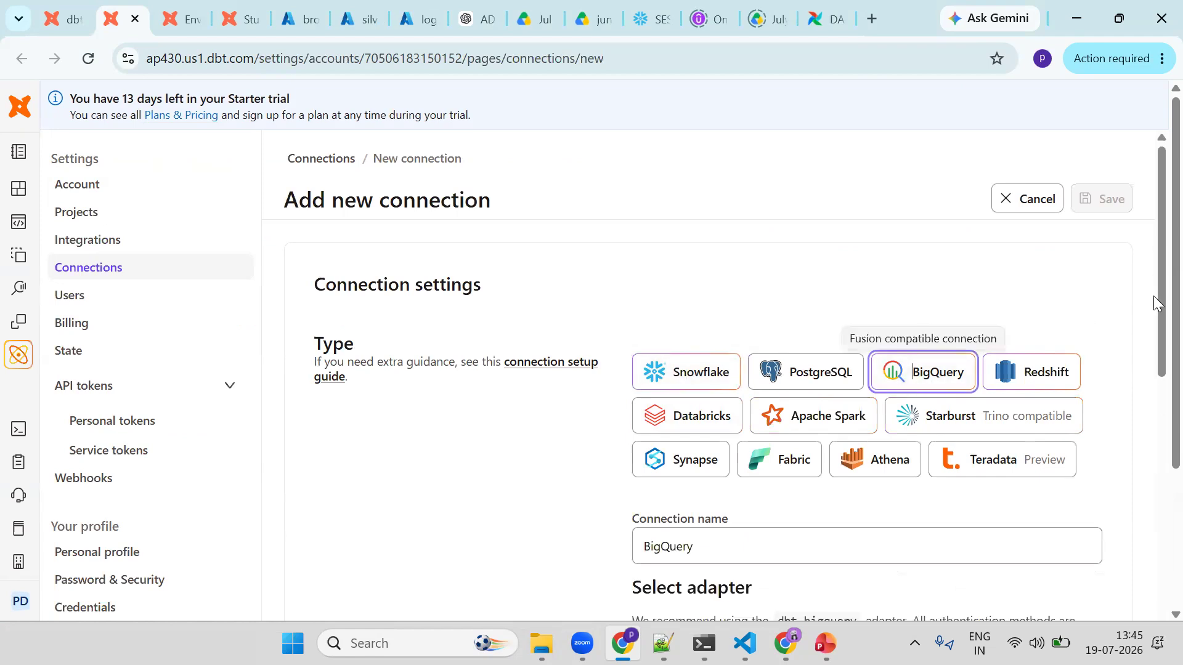
# Review the BigQuery connection form, including the adapter choice, the service account JSON upload, the authentication method and the key fields.
pyautogui.scroll(-3, 1151, 362)
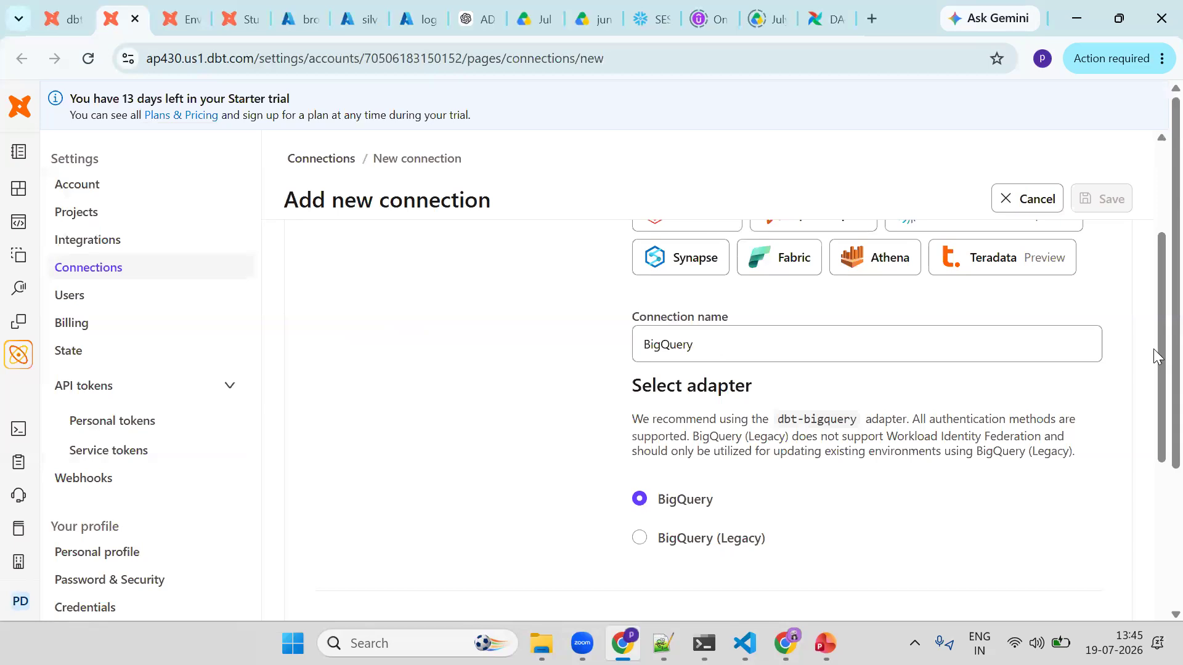
pyautogui.scroll(-2, 1064, 346)
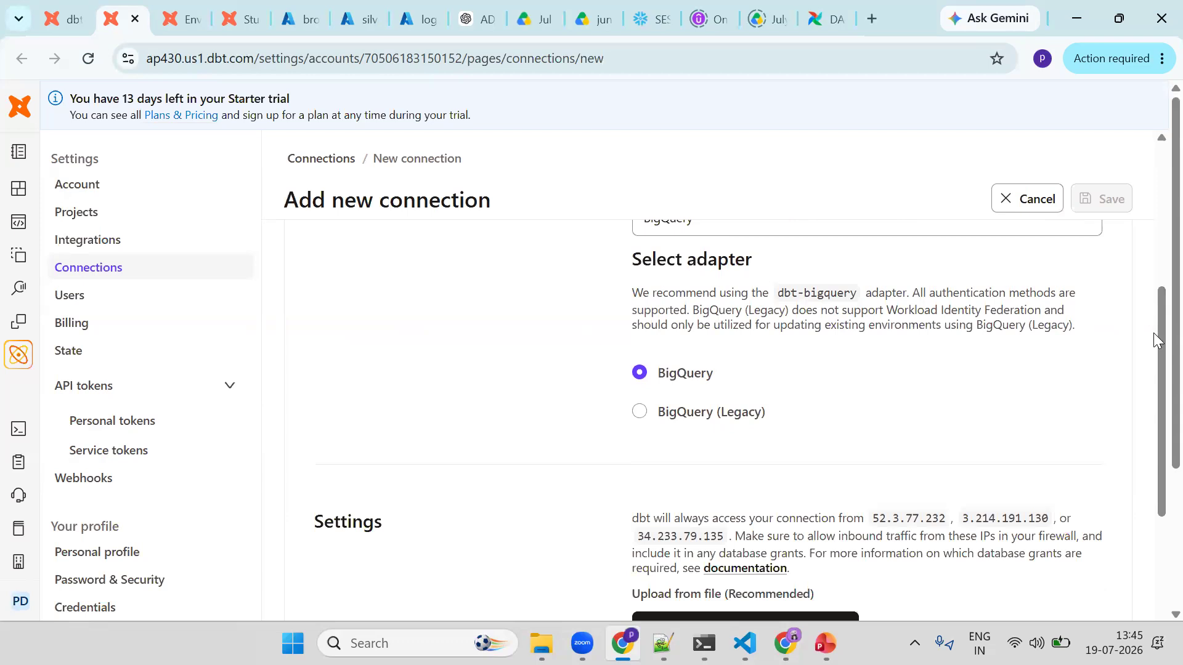
pyautogui.scroll(-2, 1153, 332)
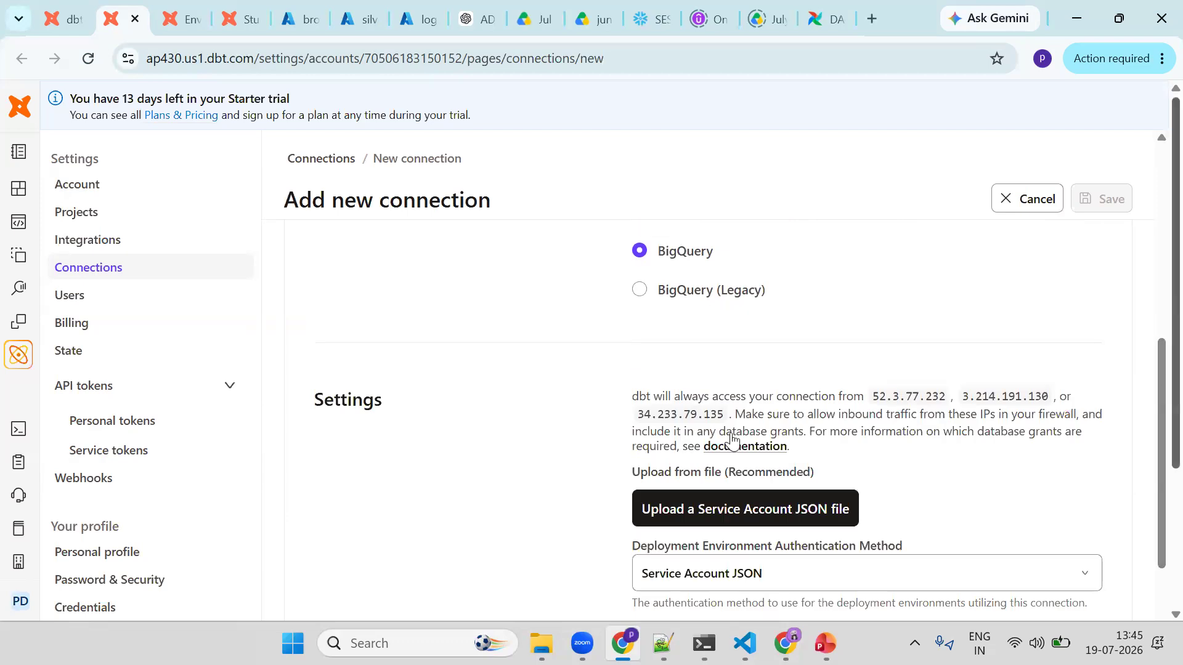
pyautogui.scroll(-1, 801, 394)
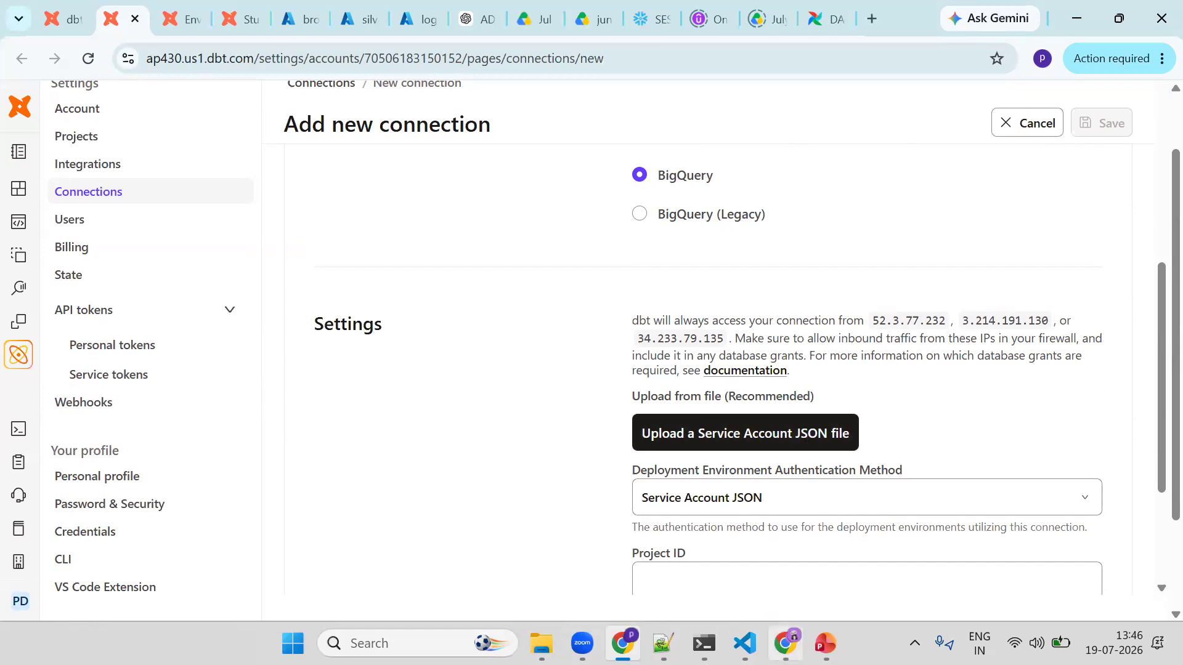
pyautogui.moveTo(785, 643)
pyautogui.click(785, 554)
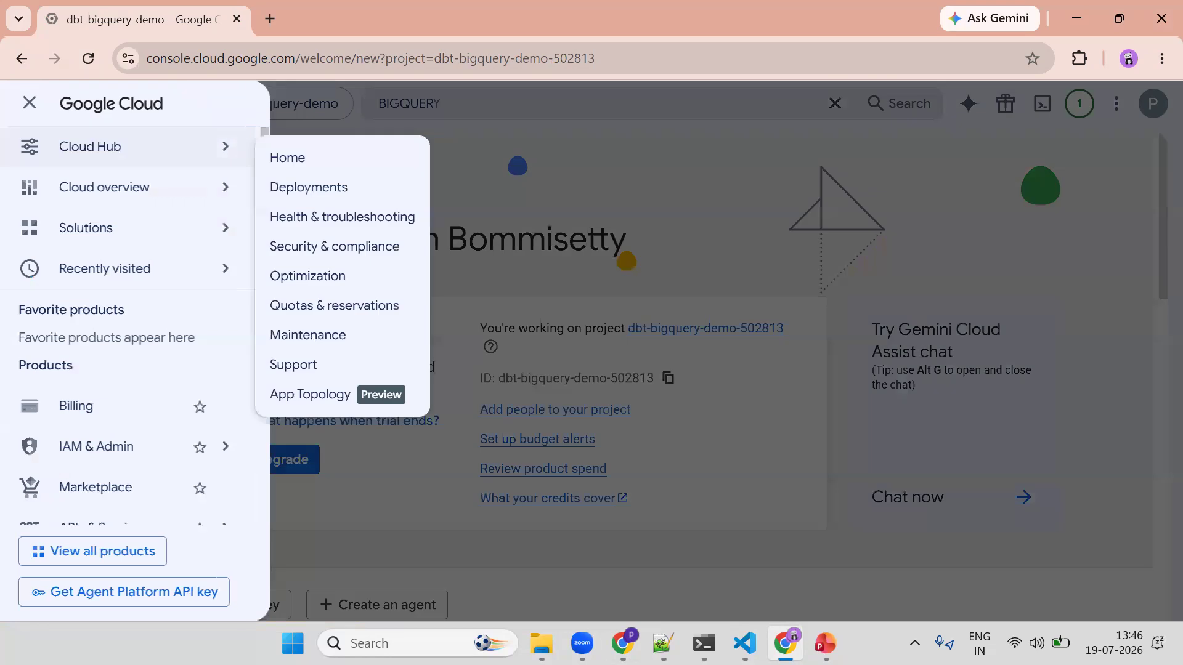
pyautogui.moveTo(623, 643)
pyautogui.click(619, 536)
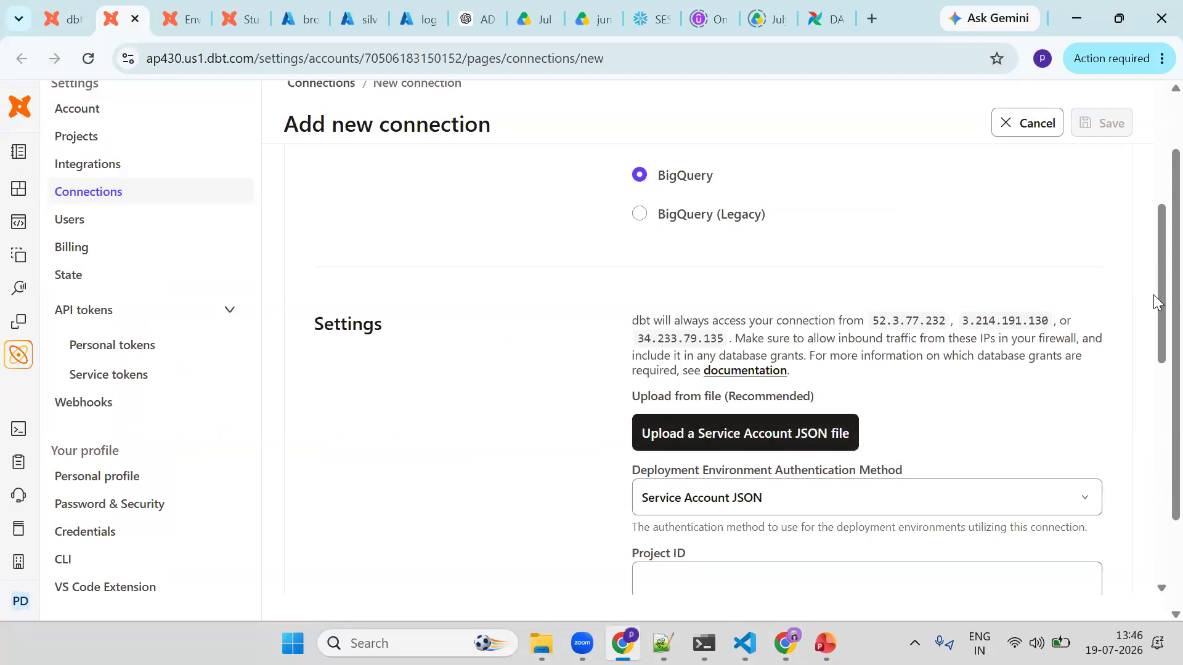
pyautogui.scroll(-2, 1153, 357)
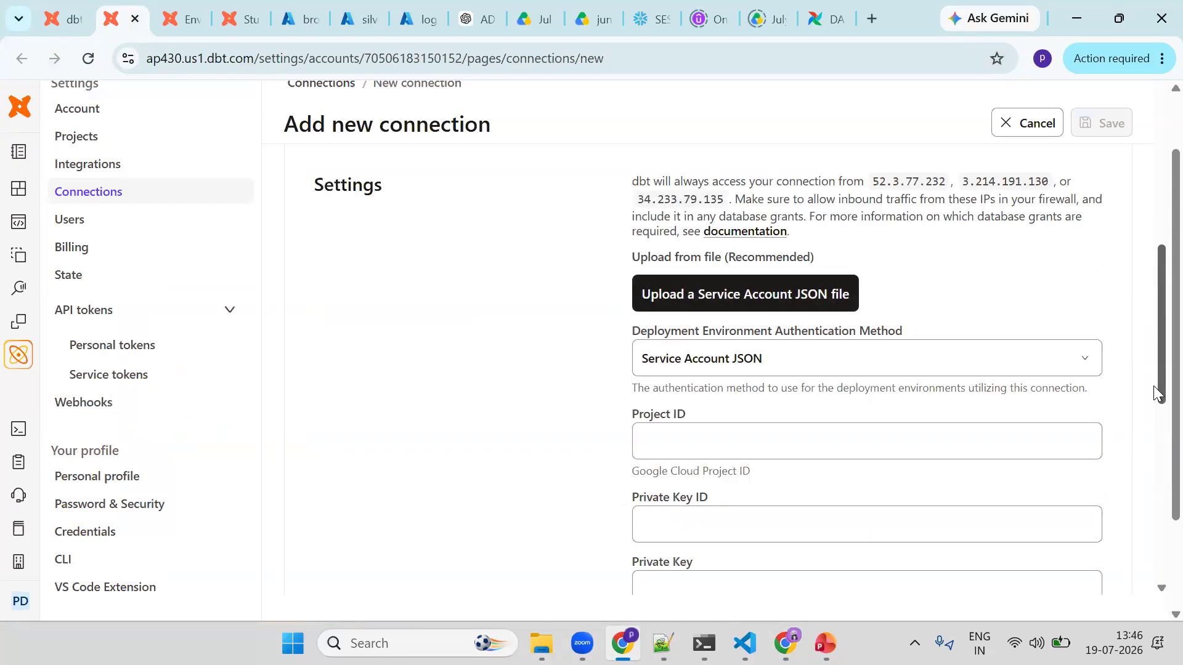
pyautogui.scroll(-2, 1153, 386)
pyautogui.scroll(3, 1152, 315)
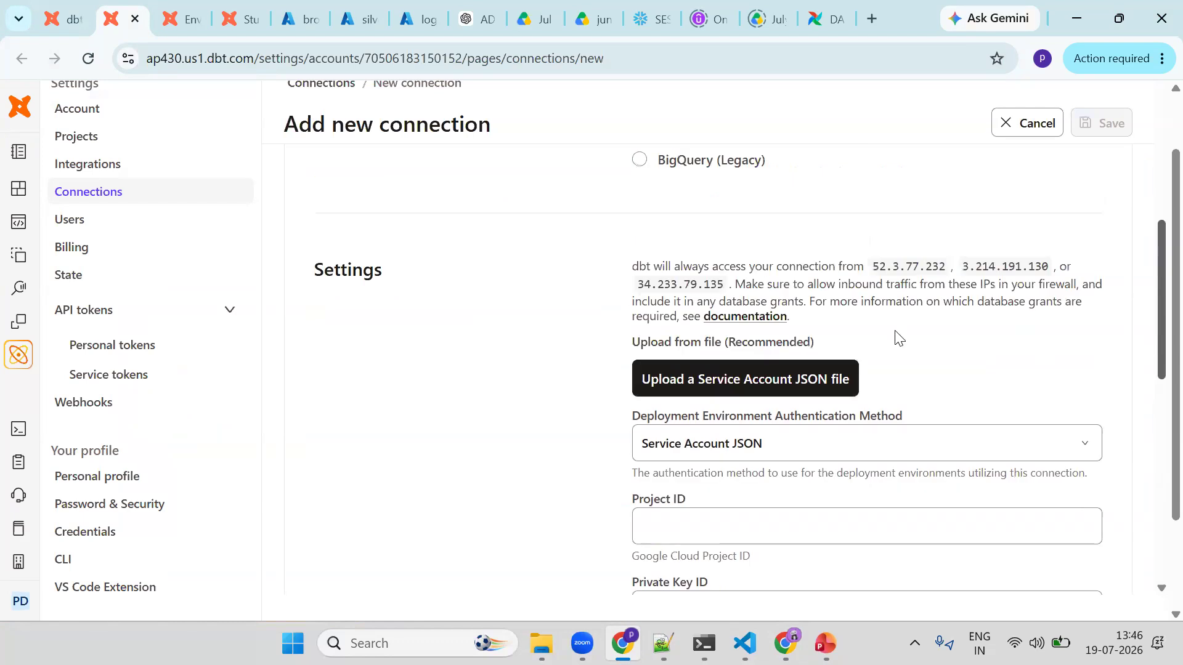
pyautogui.scroll(1, 800, 376)
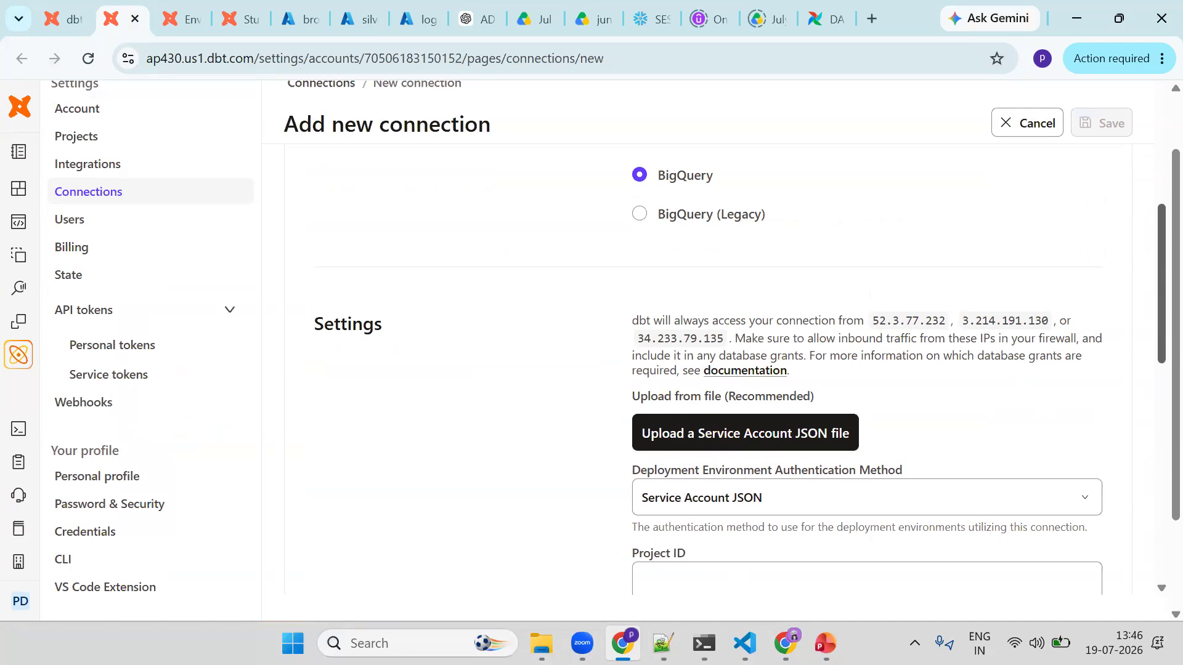
# Switch to the Google Cloud console and open the IAM & Admin service accounts page for the dbt-bigquery-demo project.
pyautogui.hotkey('alt', 'Tab')
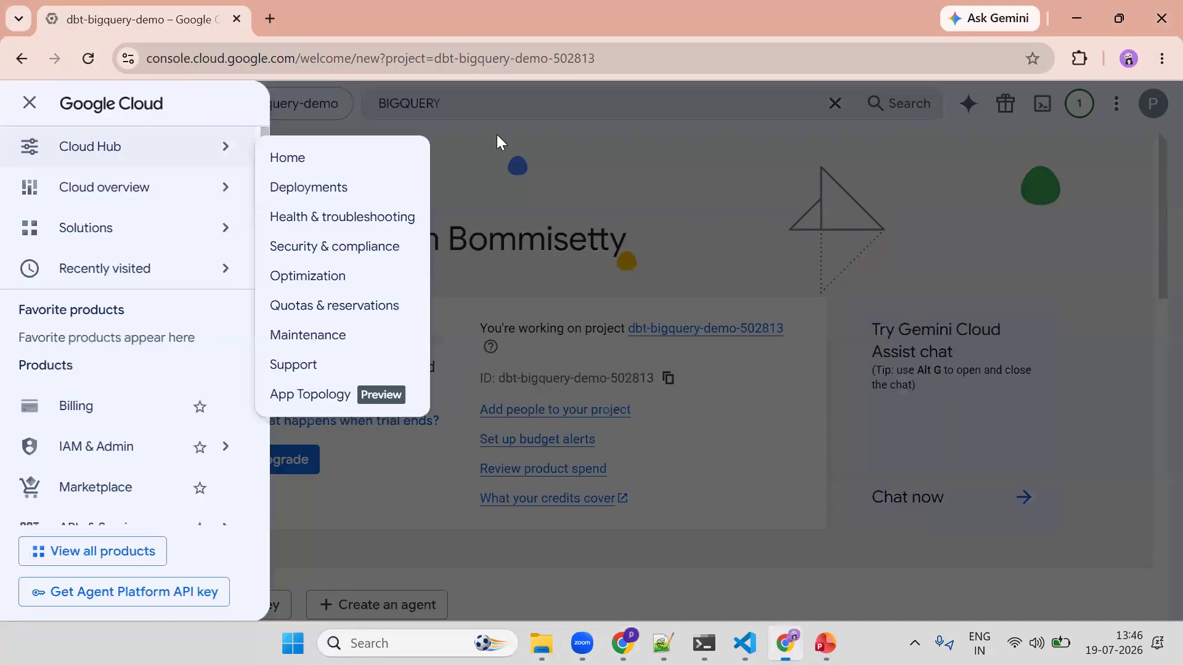
pyautogui.click(30, 102)
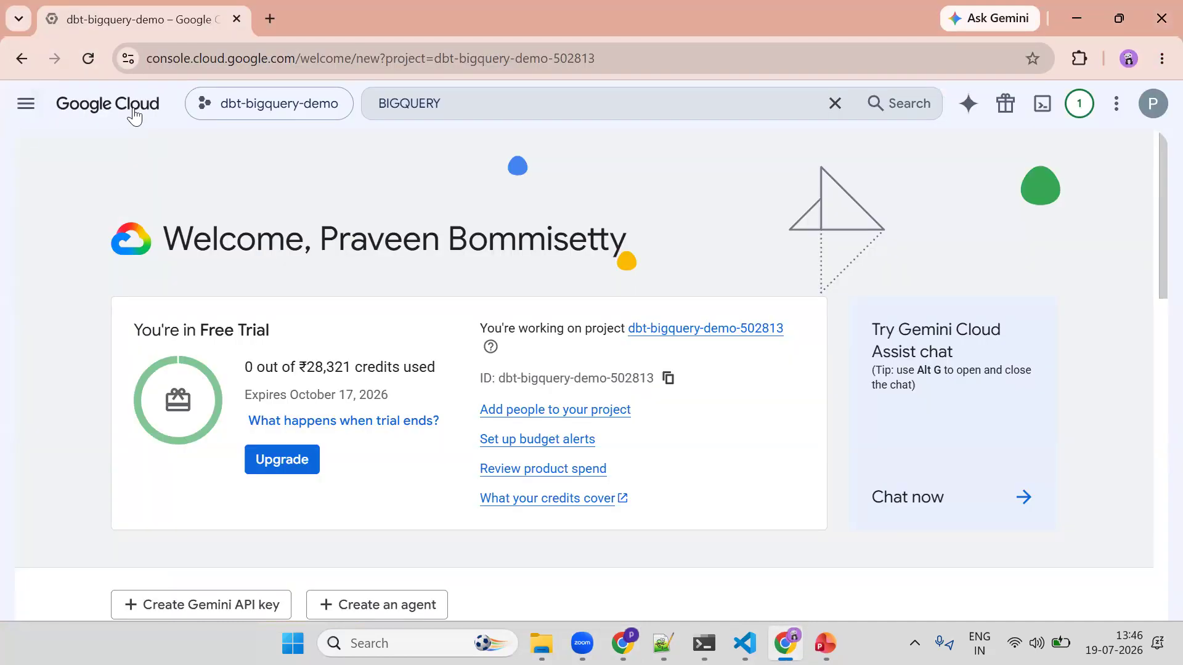
pyautogui.click(27, 114)
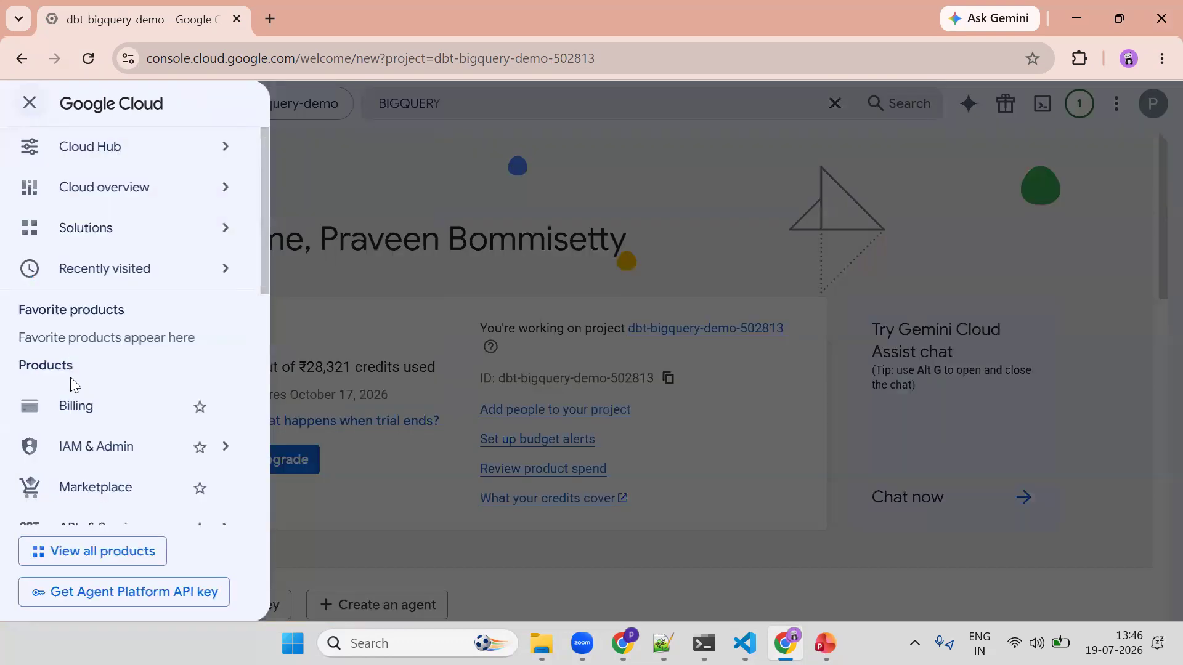
pyautogui.moveTo(126, 456)
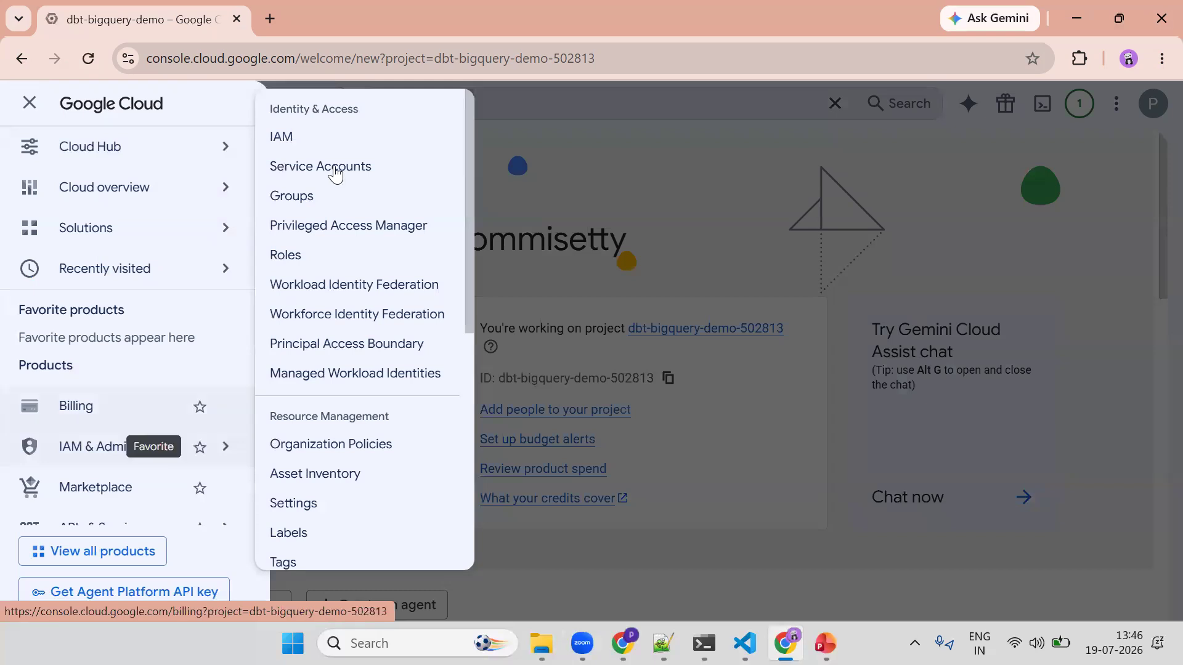
pyautogui.click(30, 104)
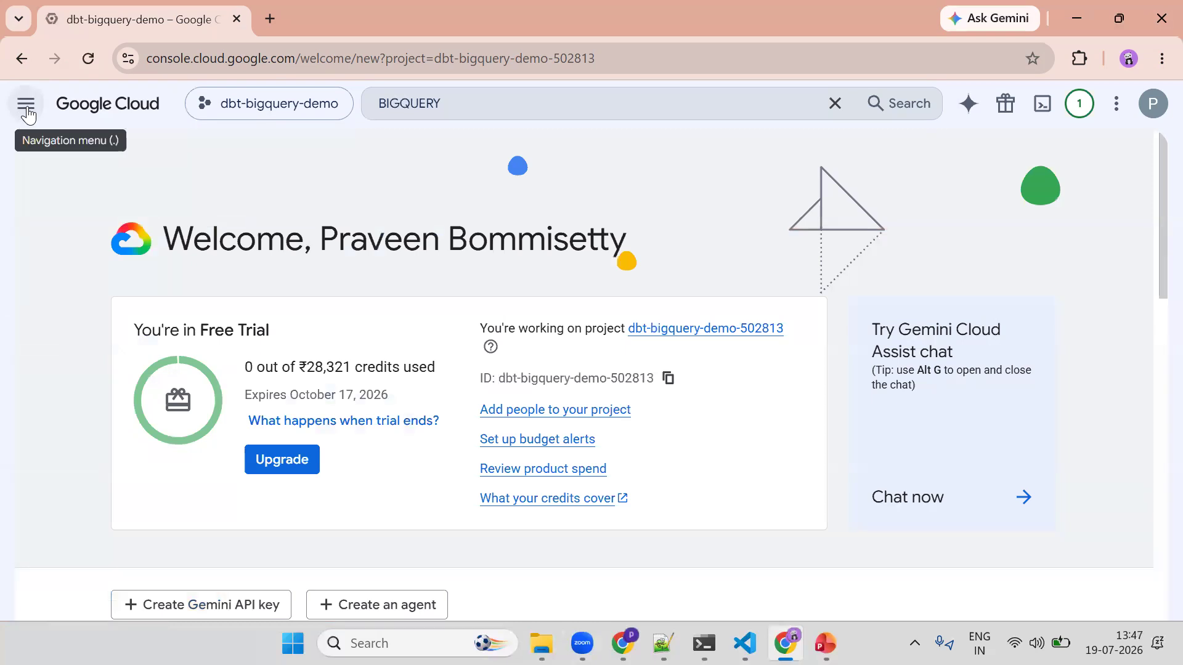
pyautogui.click(27, 114)
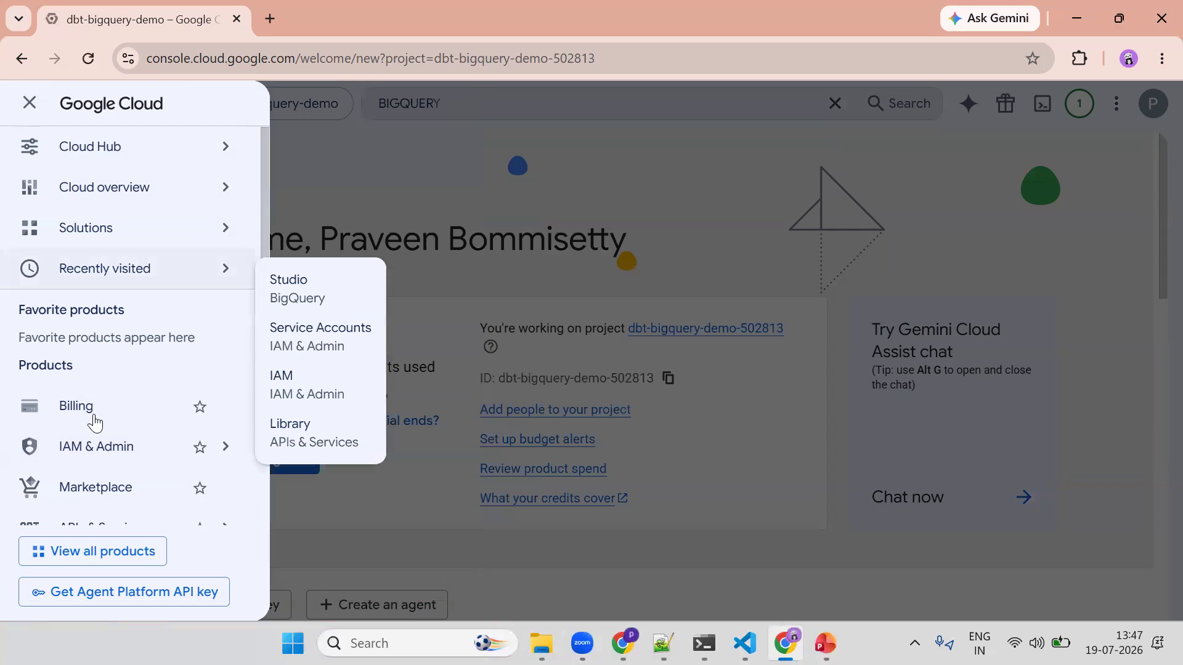
pyautogui.moveTo(132, 448)
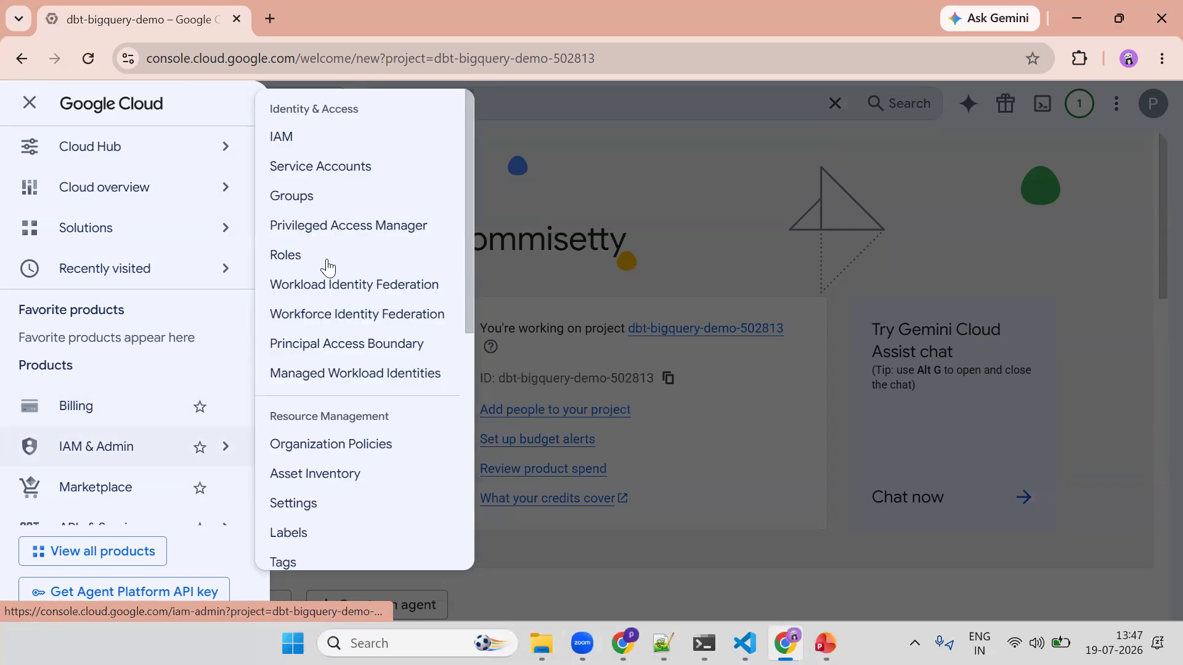
pyautogui.click(323, 170)
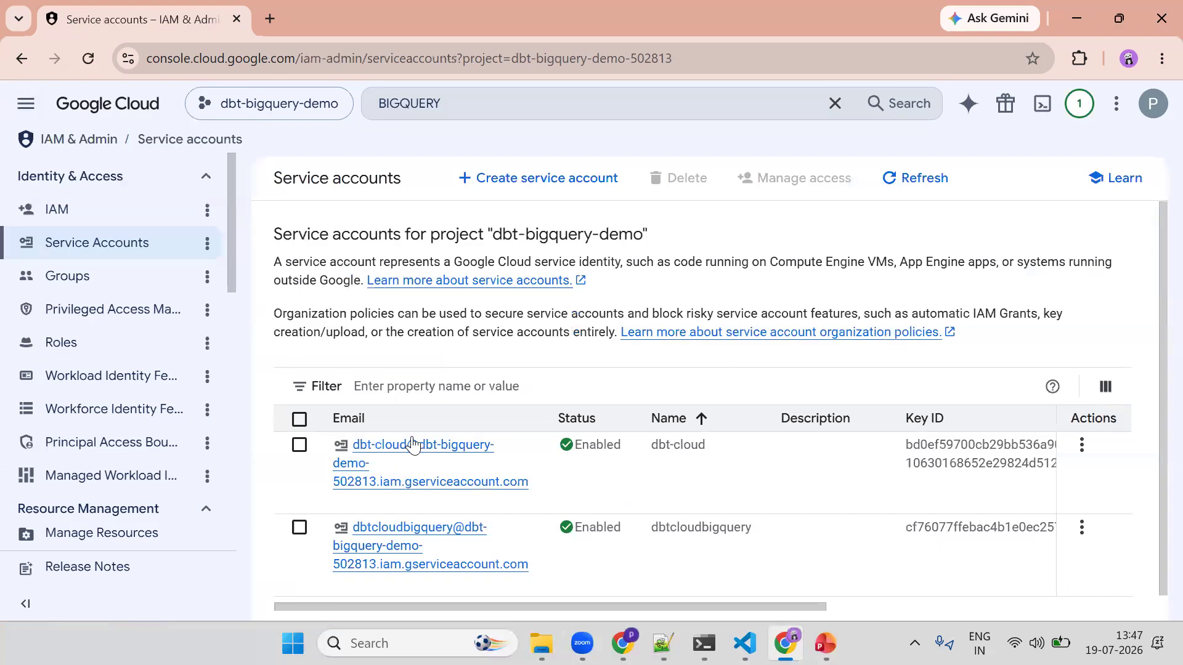
# Create a service account named dbtbigquerytraining and continue to its permissions.
pyautogui.click(521, 176)
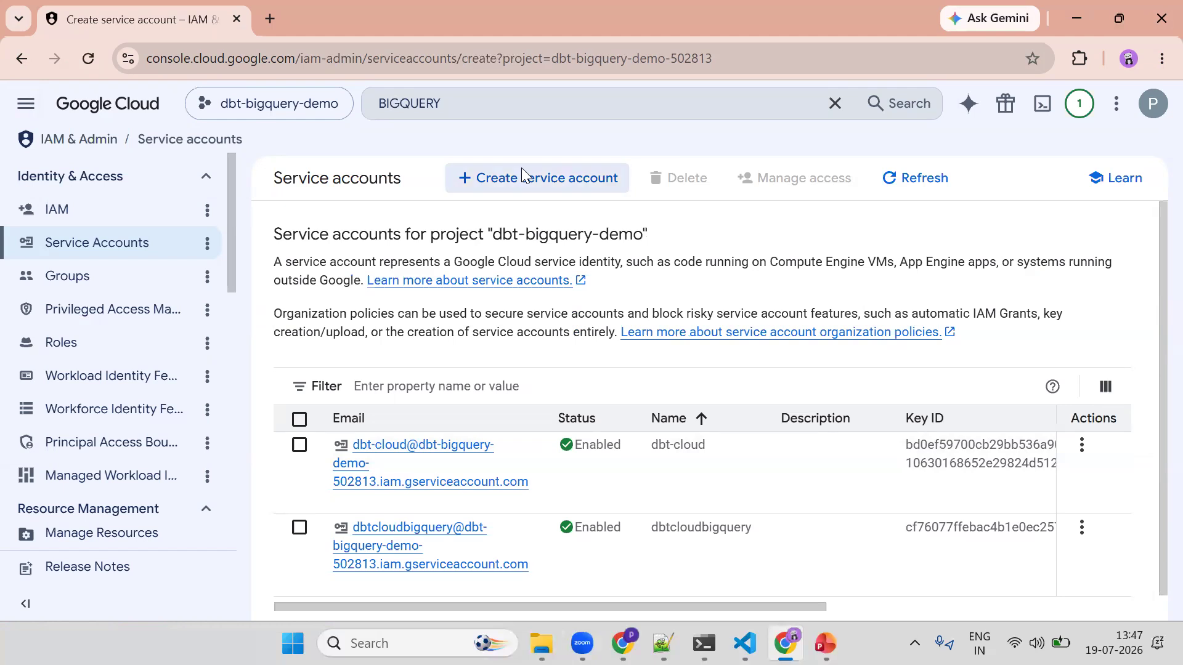
pyautogui.click(381, 287)
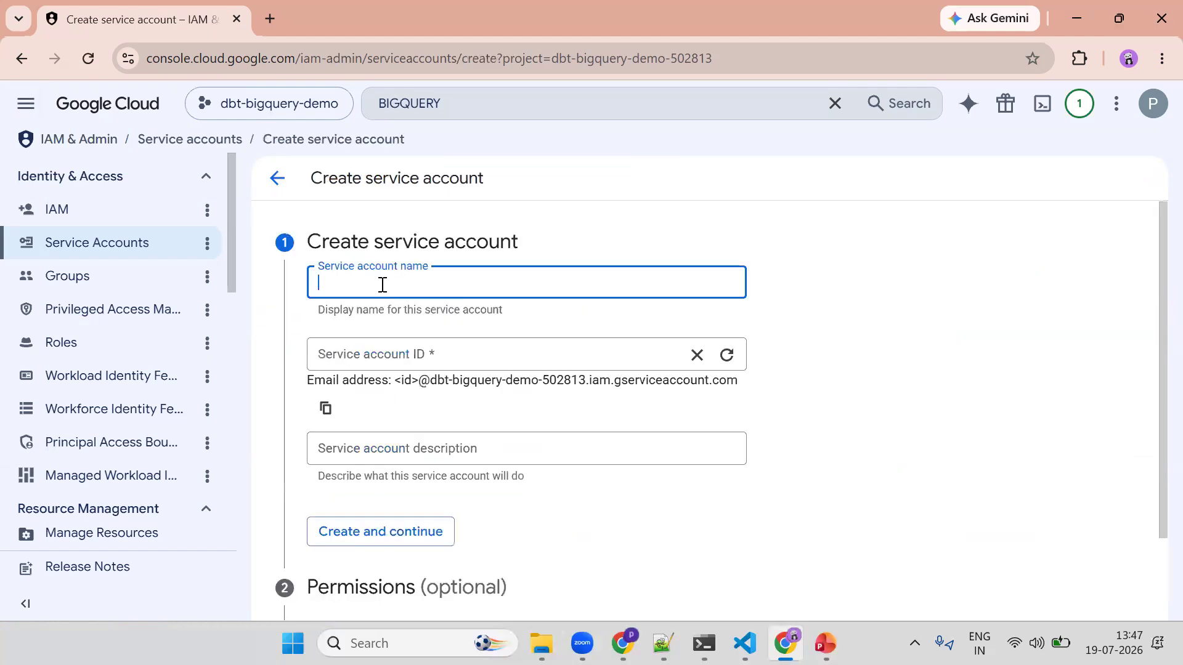
pyautogui.write('dbtbigq')
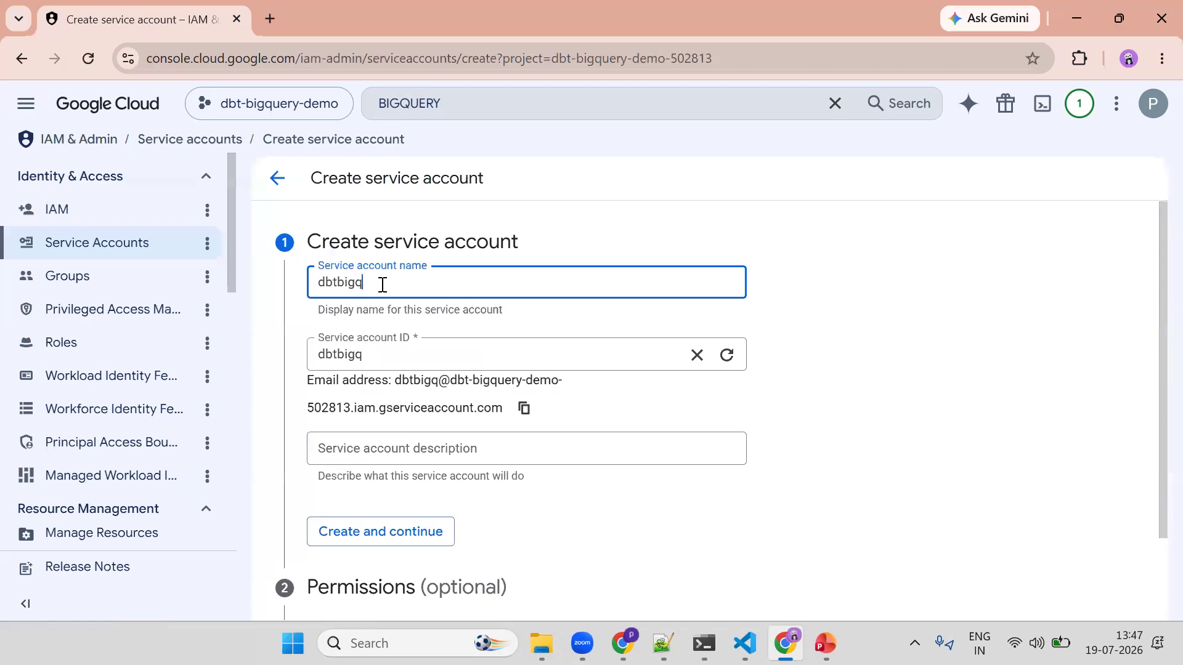
pyautogui.write('uerytraining')
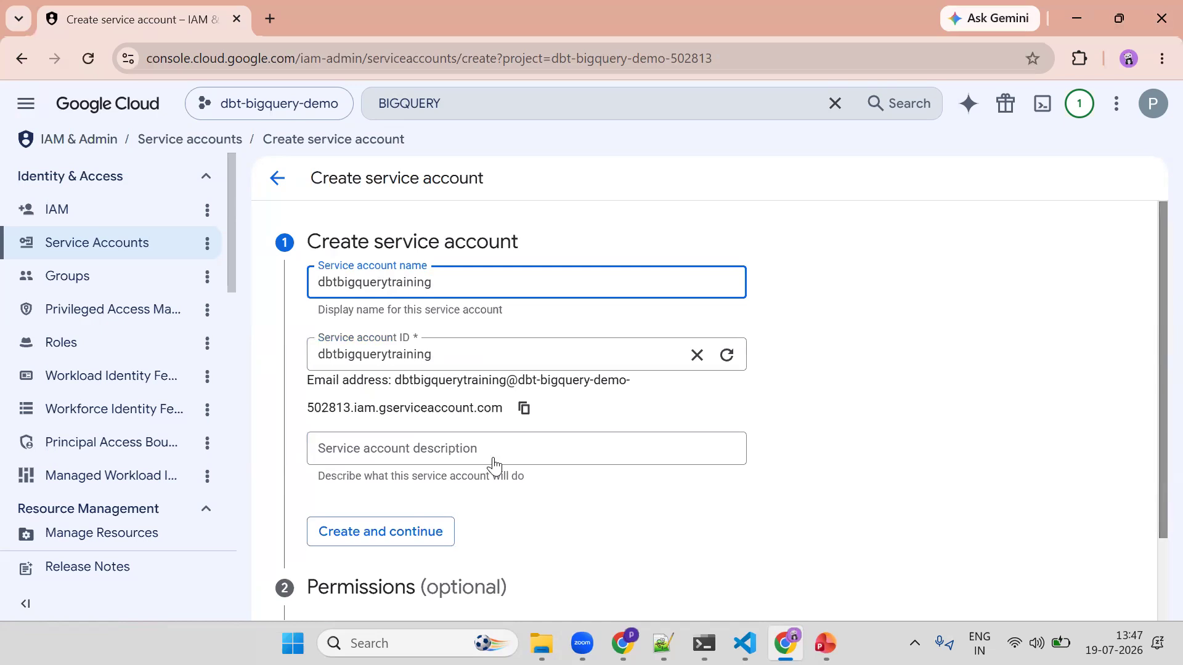
pyautogui.scroll(-1, 487, 468)
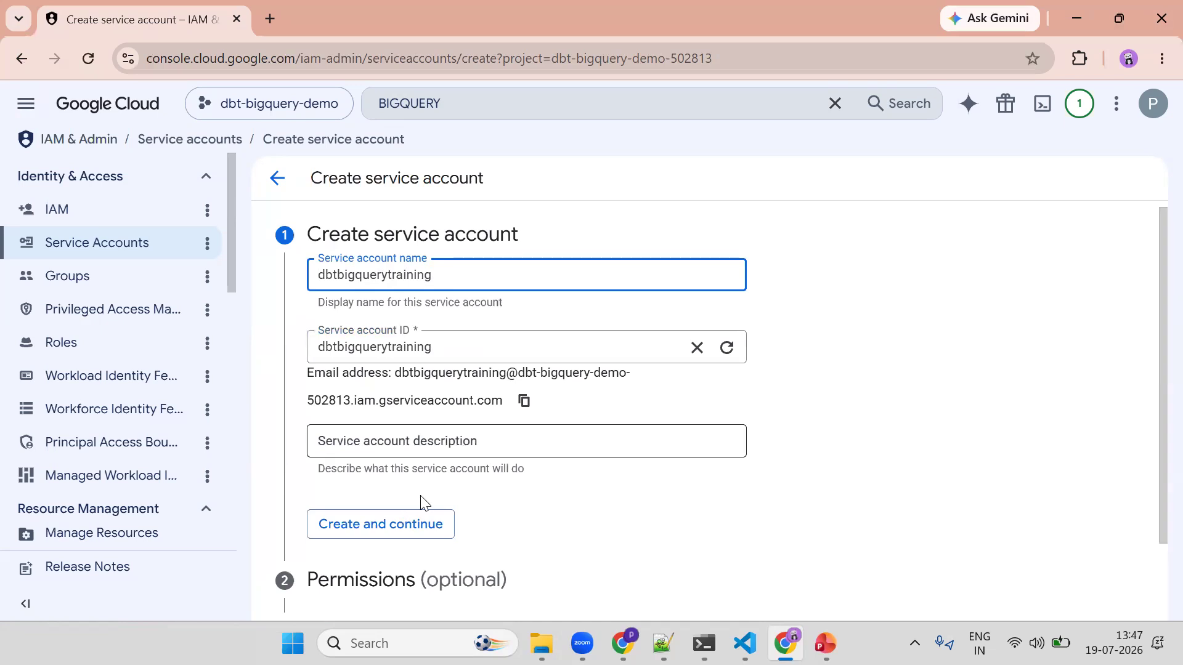
pyautogui.click(408, 528)
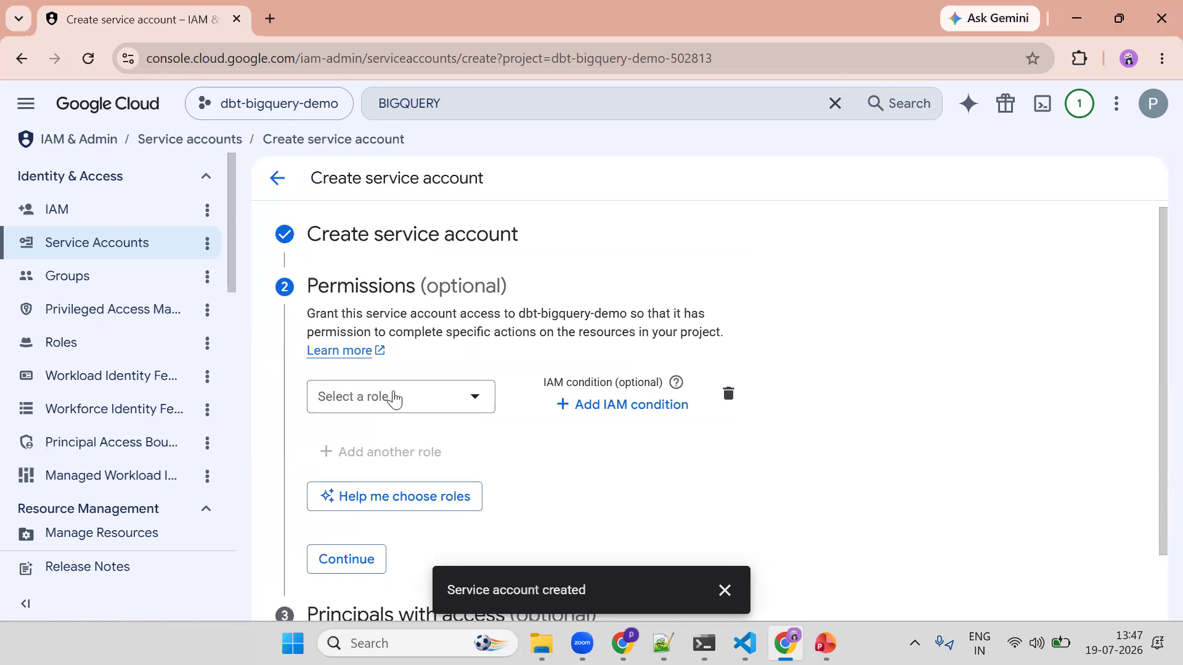
# Search the roles for bigquery and assign the BigQuery Admin role to the new service account.
pyautogui.click(394, 399)
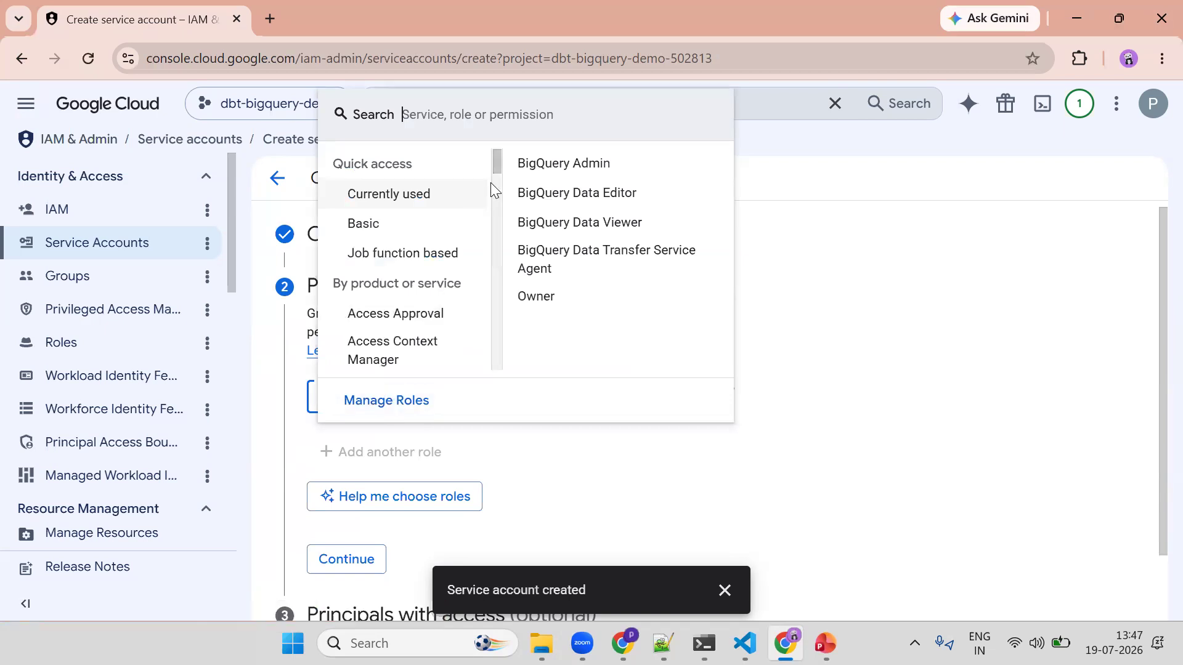
pyautogui.write('bigquery')
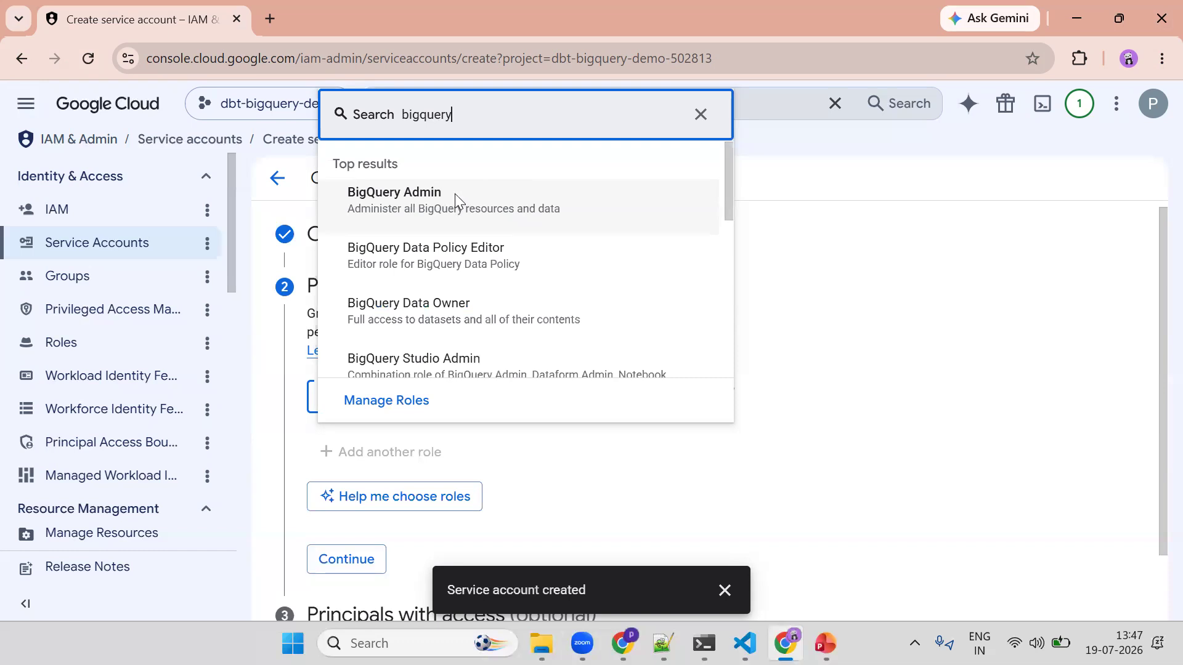
pyautogui.click(455, 193)
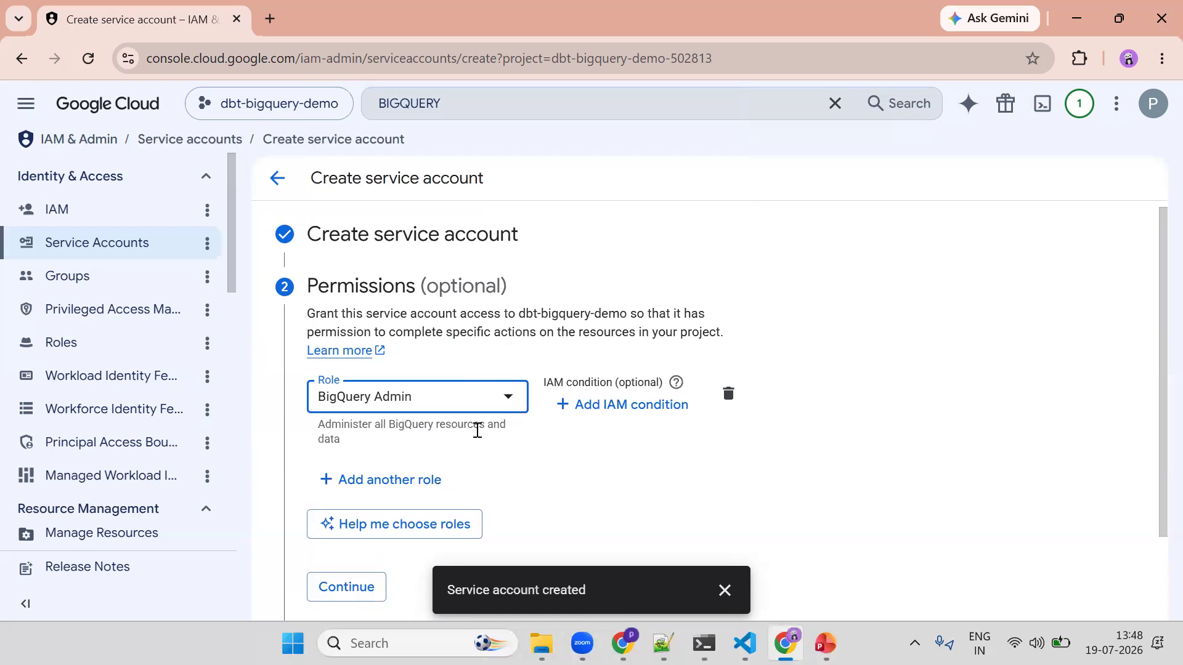
# Add a second role to the service account by searching for bigquery job and assigning BigQuery Job User.
pyautogui.click(355, 482)
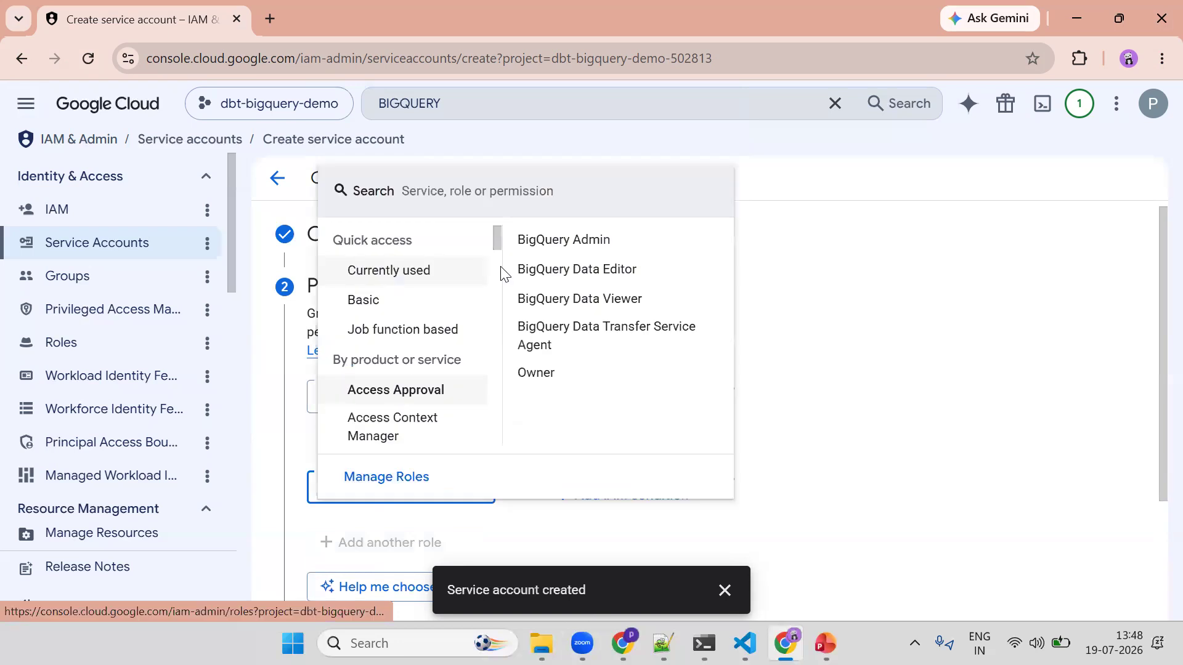
pyautogui.scroll(-3, 496, 305)
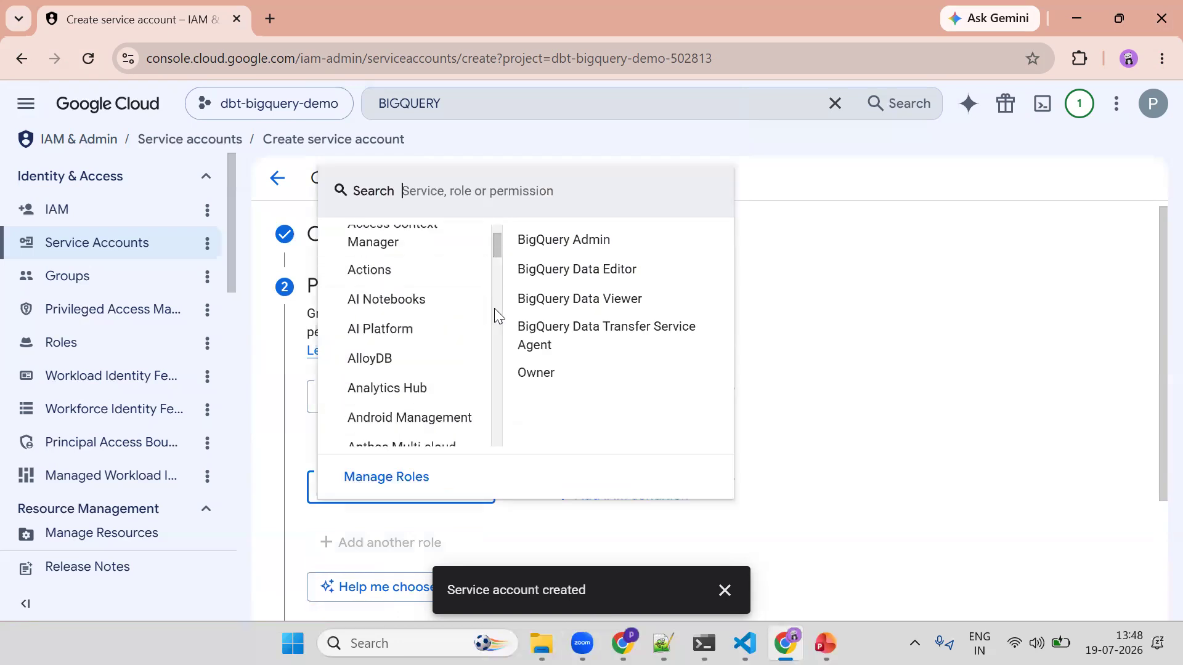
pyautogui.scroll(-3, 497, 314)
pyautogui.scroll(-3, 497, 314)
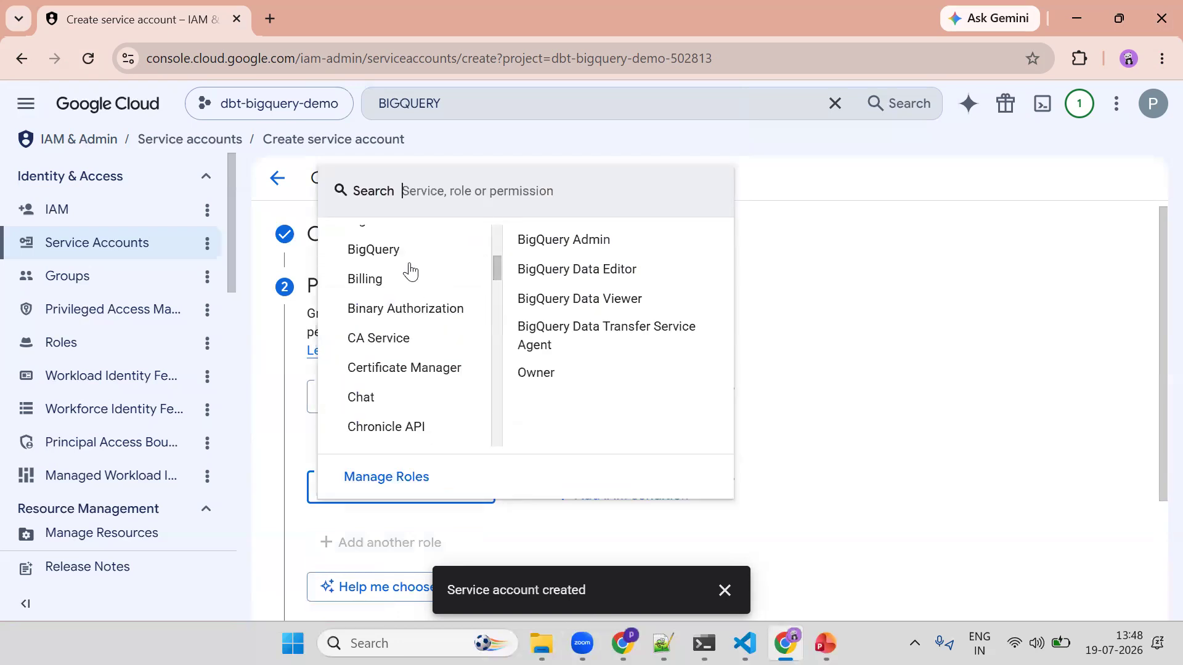
pyautogui.click(408, 265)
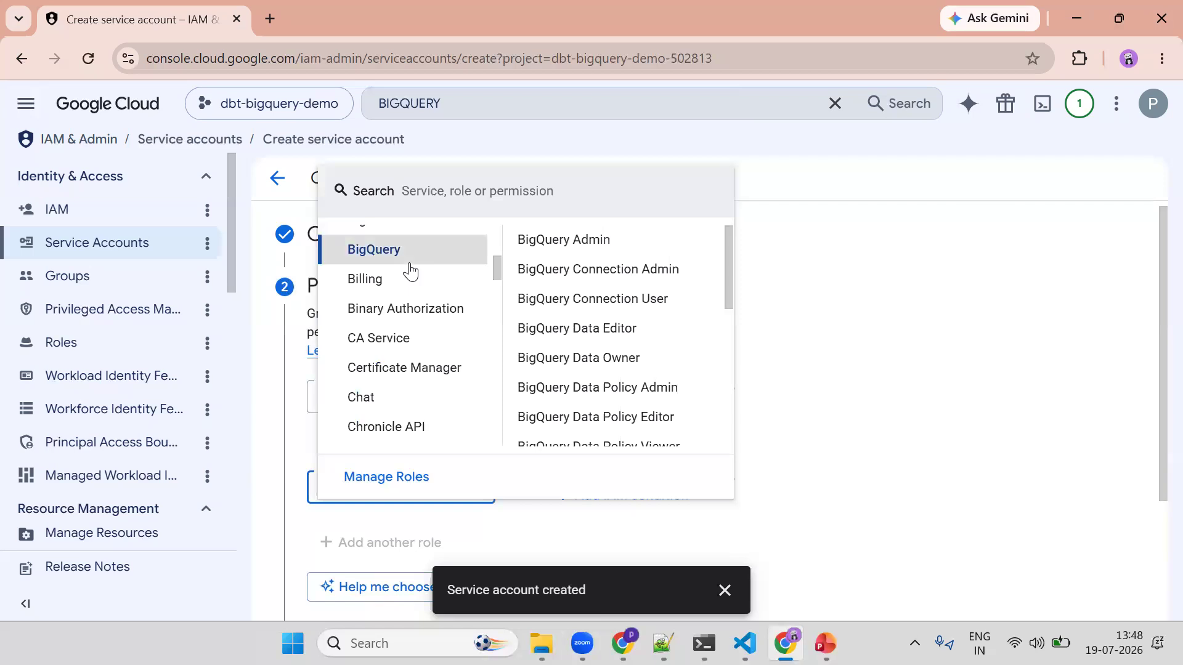
pyautogui.click(409, 276)
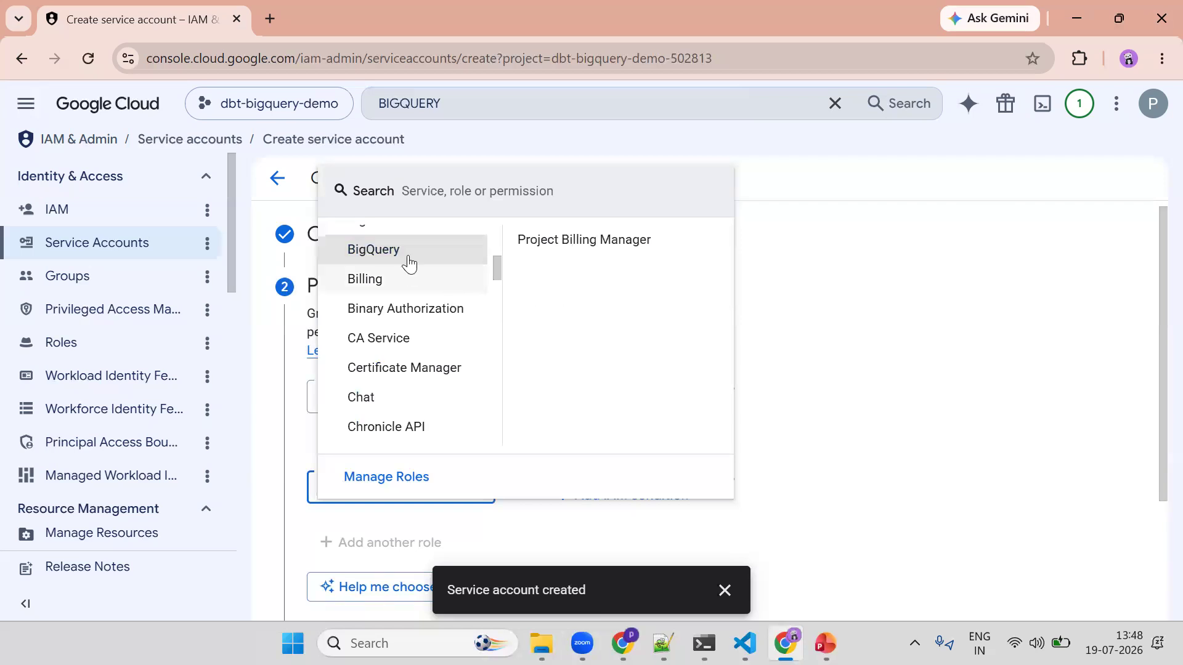
pyautogui.click(386, 251)
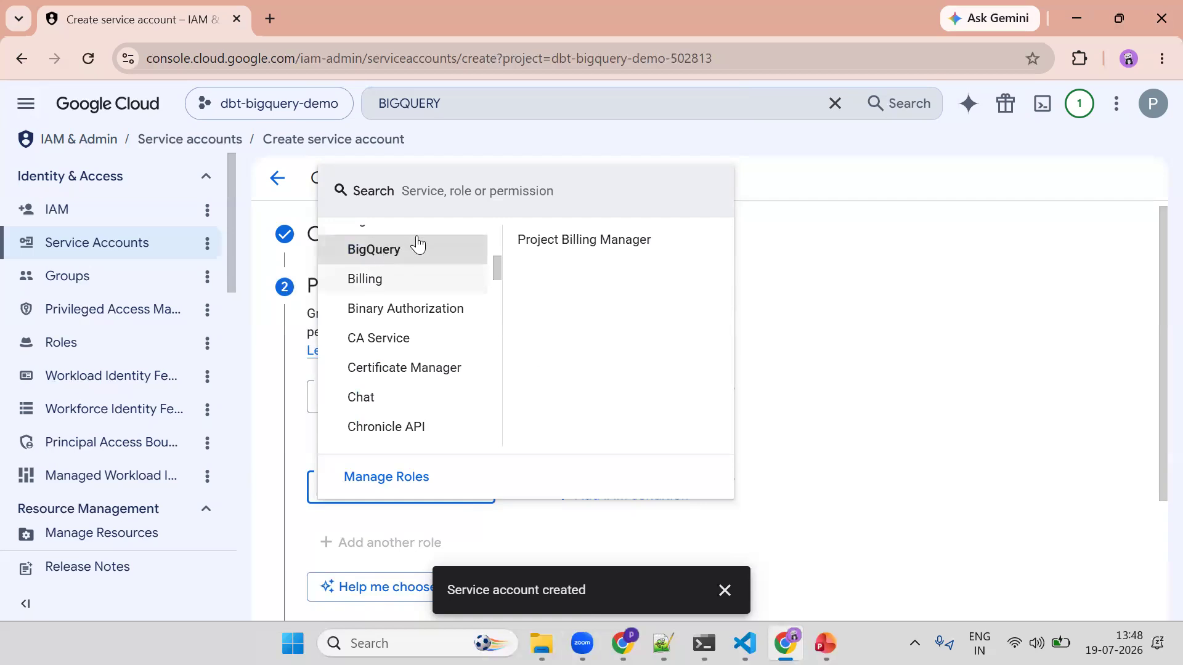
pyautogui.click(604, 184)
pyautogui.write('big')
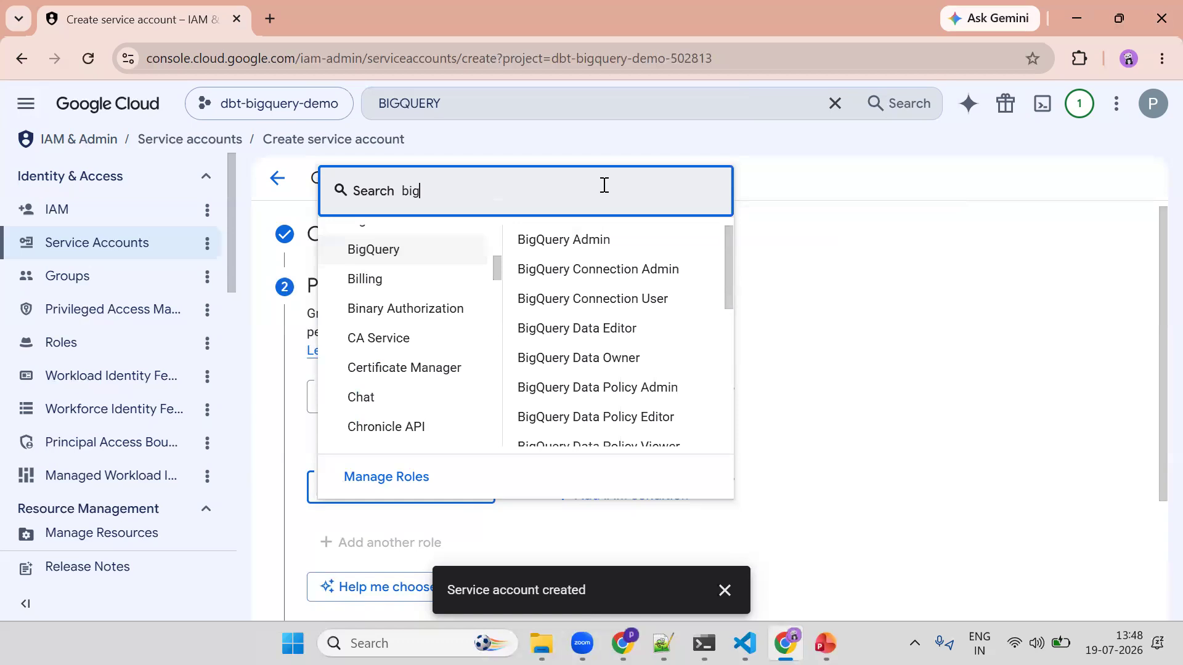
pyautogui.write('query')
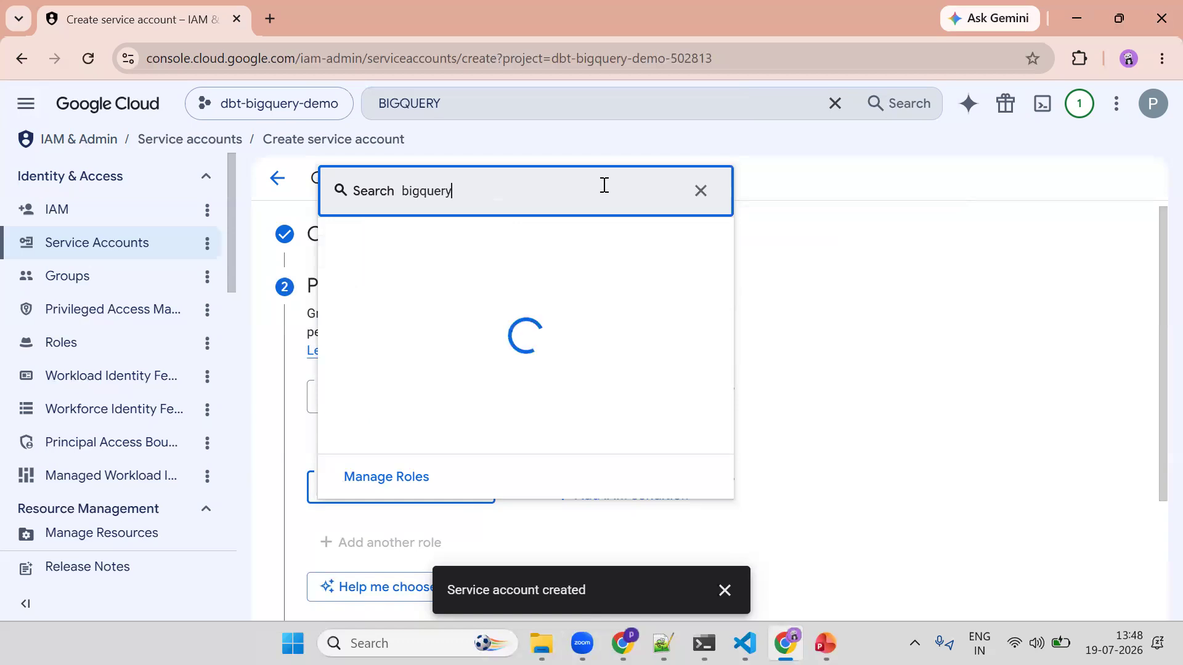
pyautogui.write('job')
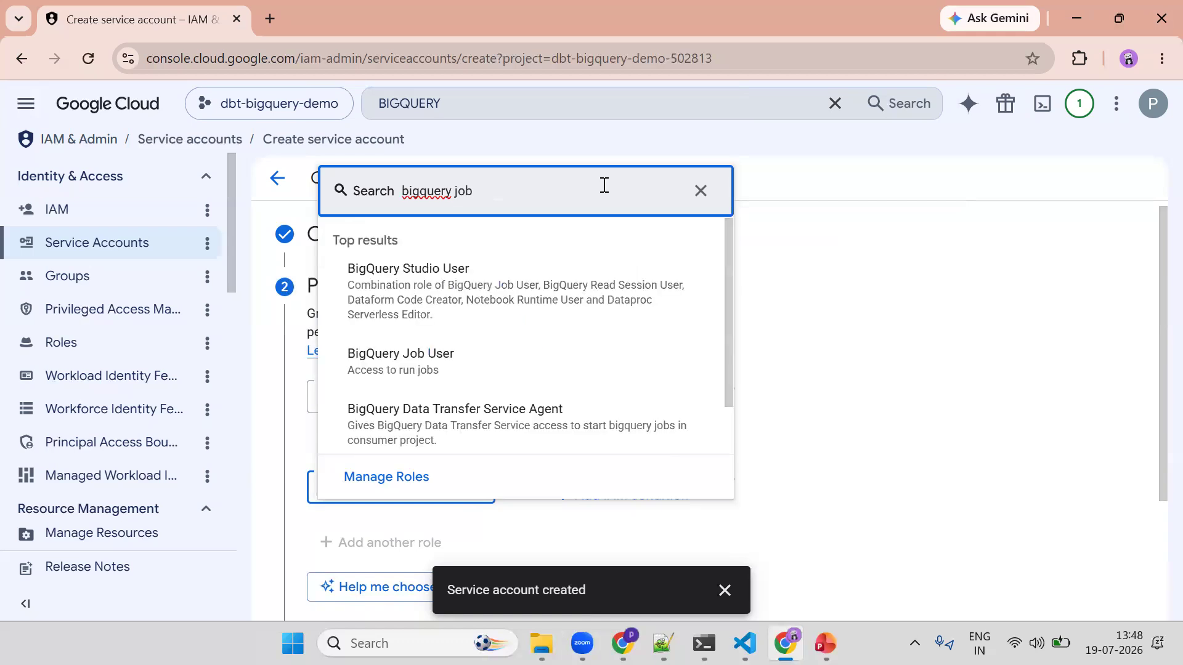
pyautogui.click(414, 370)
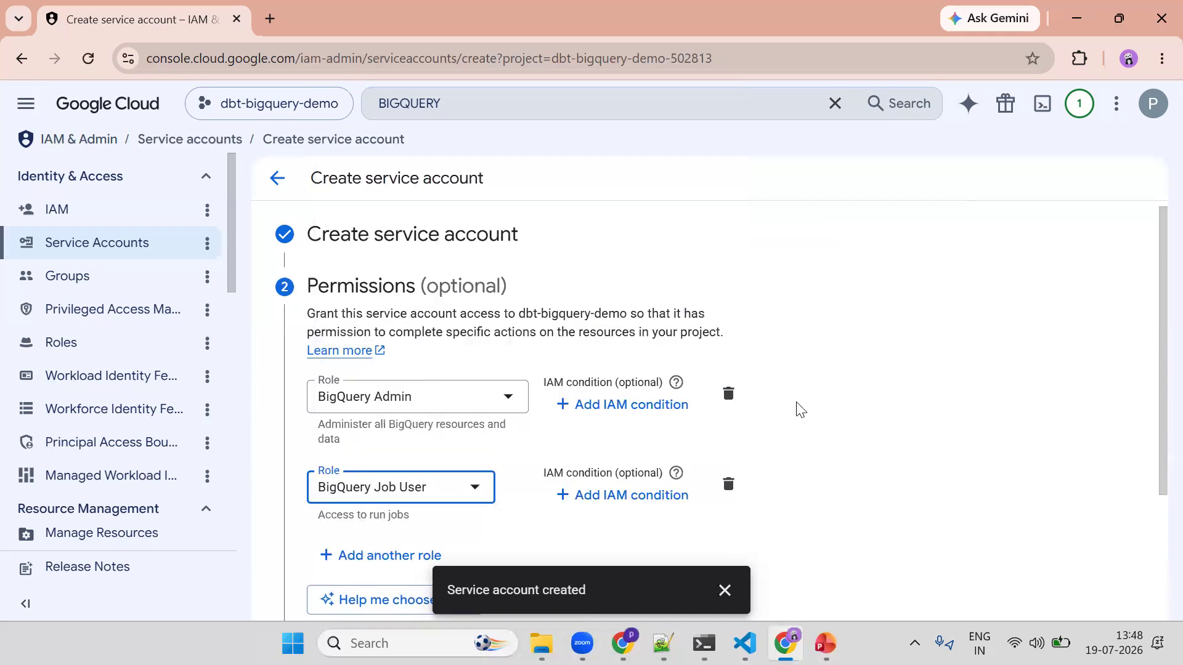
# Add a third role to the service account by searching for bigquery data editor and assigning BigQuery Data Editor.
pyautogui.click(1153, 336)
pyautogui.scroll(-1, 1154, 338)
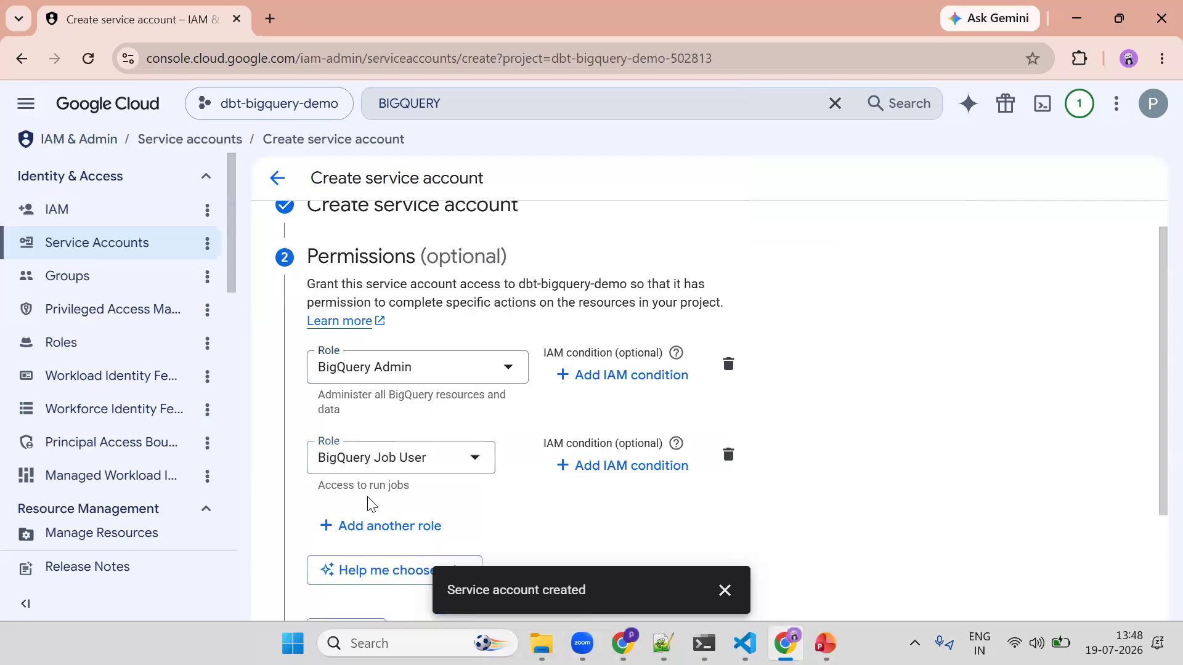
pyautogui.click(361, 529)
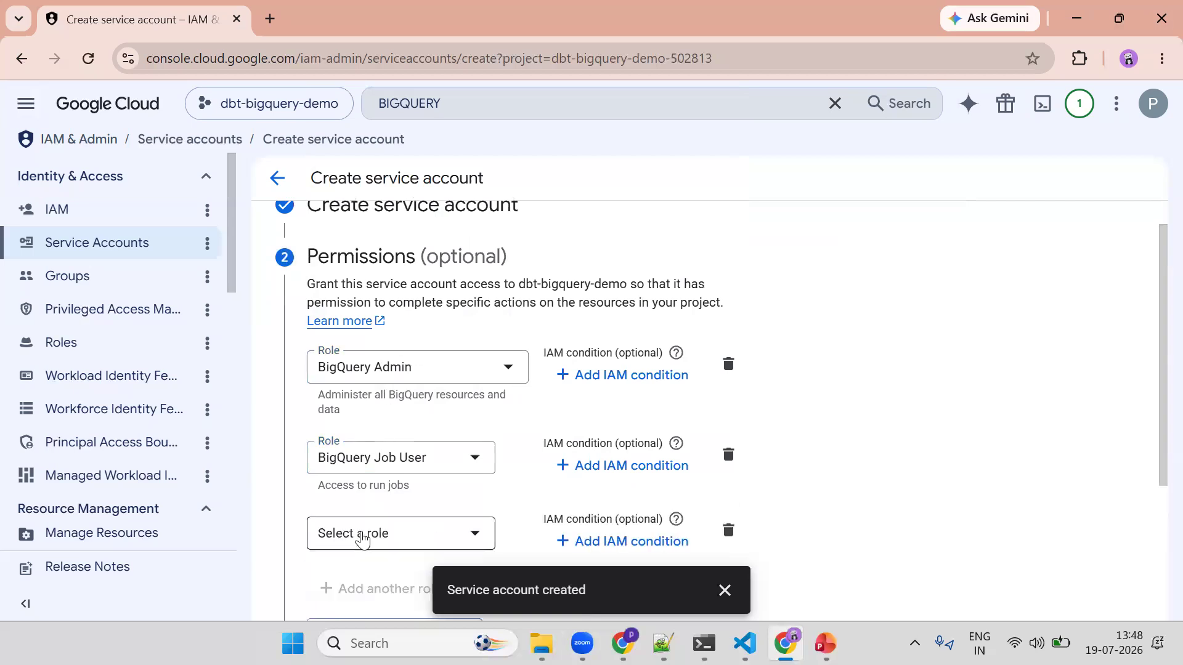
pyautogui.click(362, 535)
pyautogui.click(361, 538)
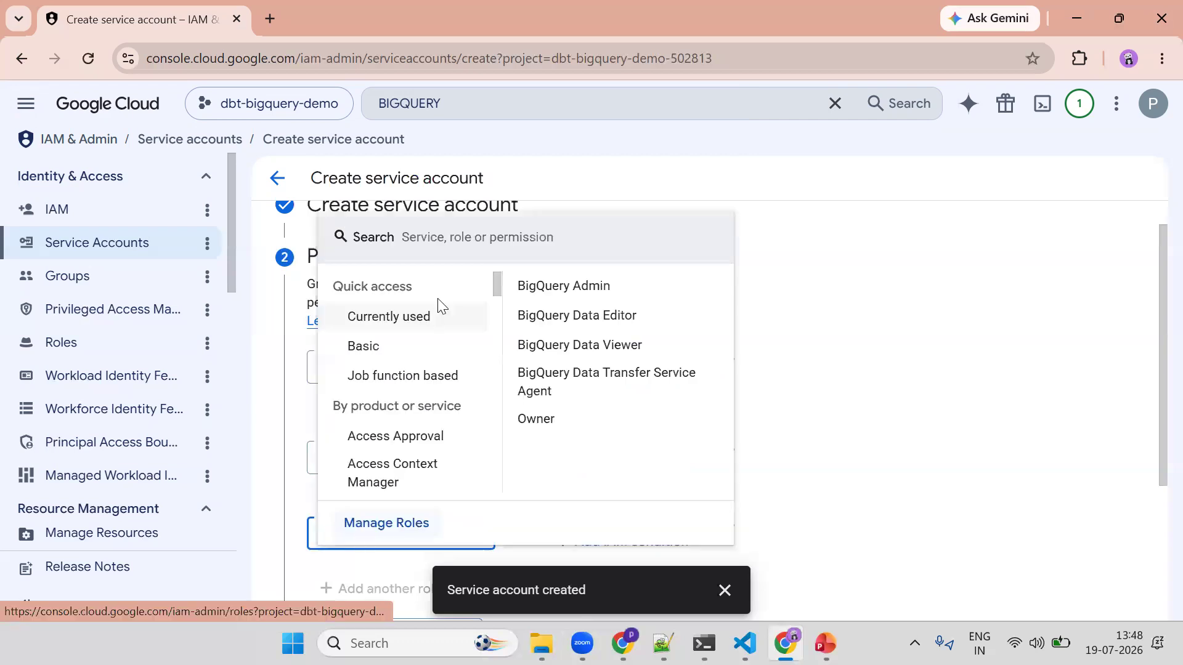
pyautogui.write('big')
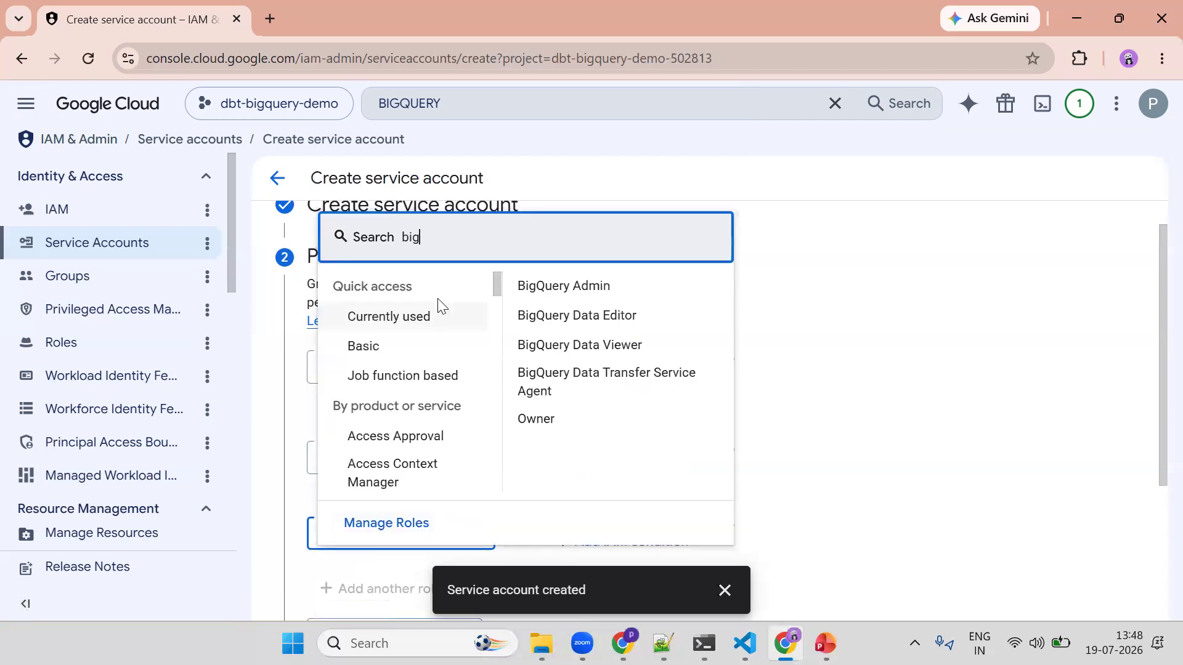
pyautogui.write('query')
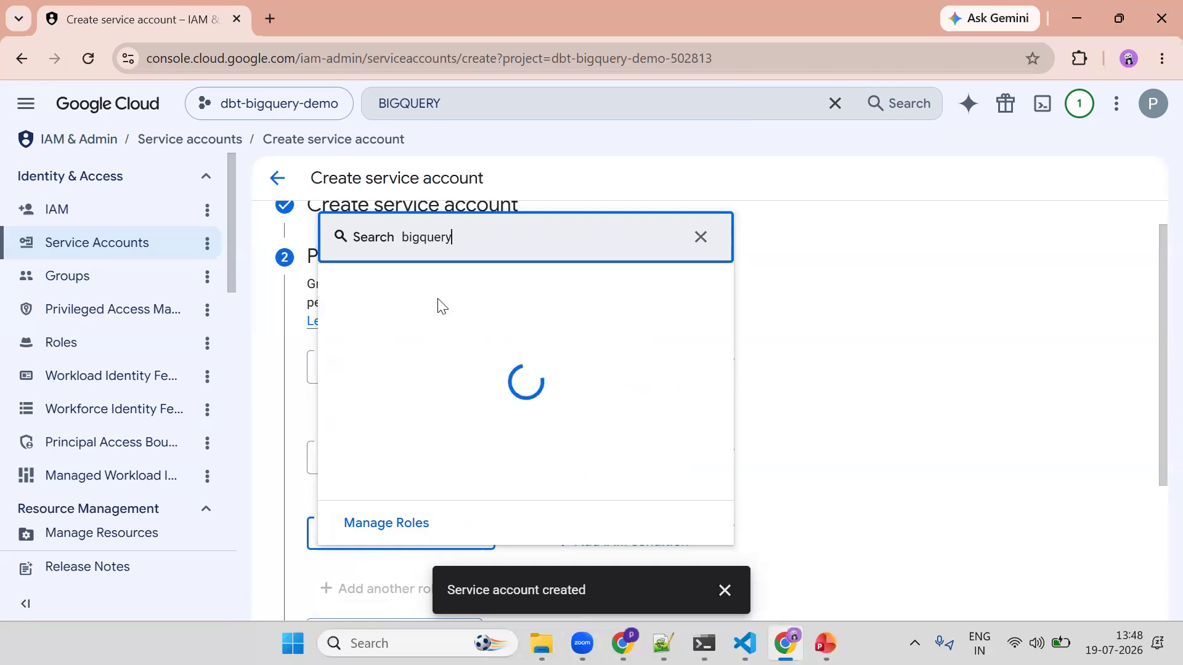
pyautogui.write(' data editor')
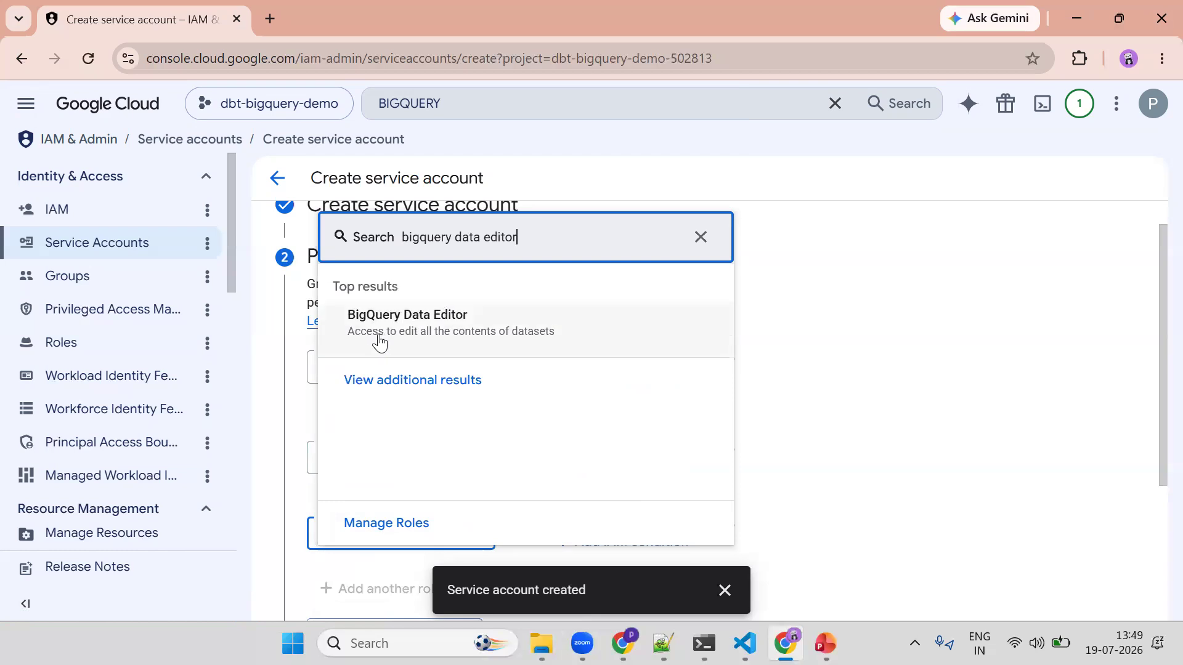
pyautogui.click(446, 336)
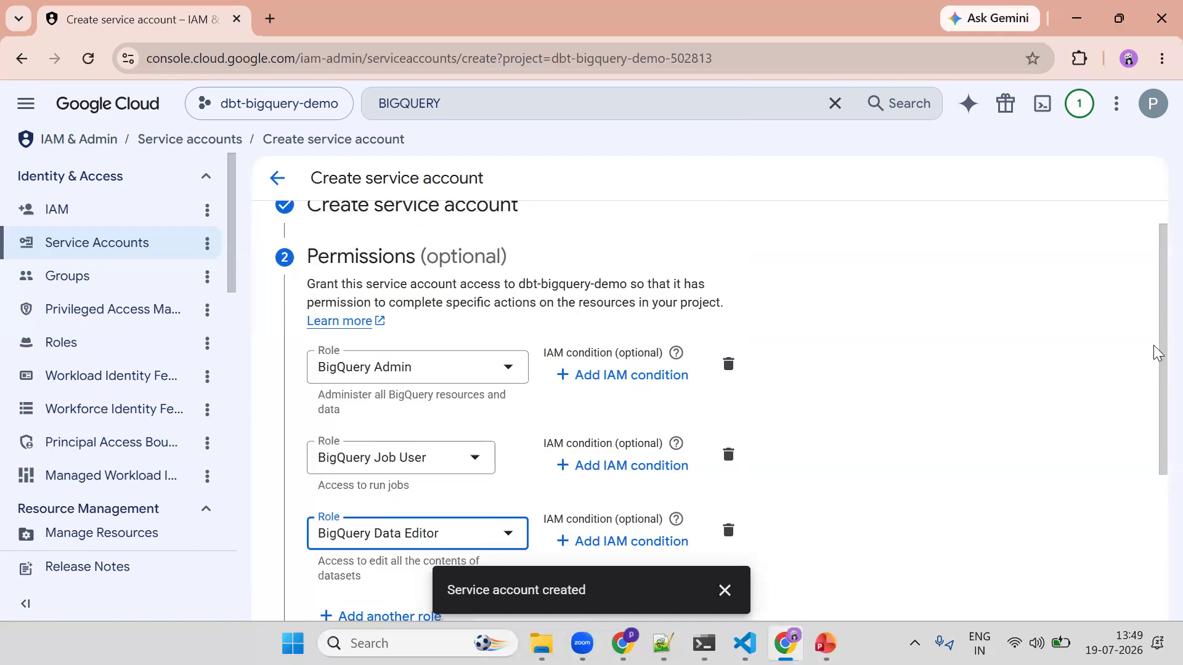
# Apply the selected roles and finish creating the service account without granting access to any principals.
pyautogui.moveTo(1159, 349); pyautogui.dragTo(1157, 368)
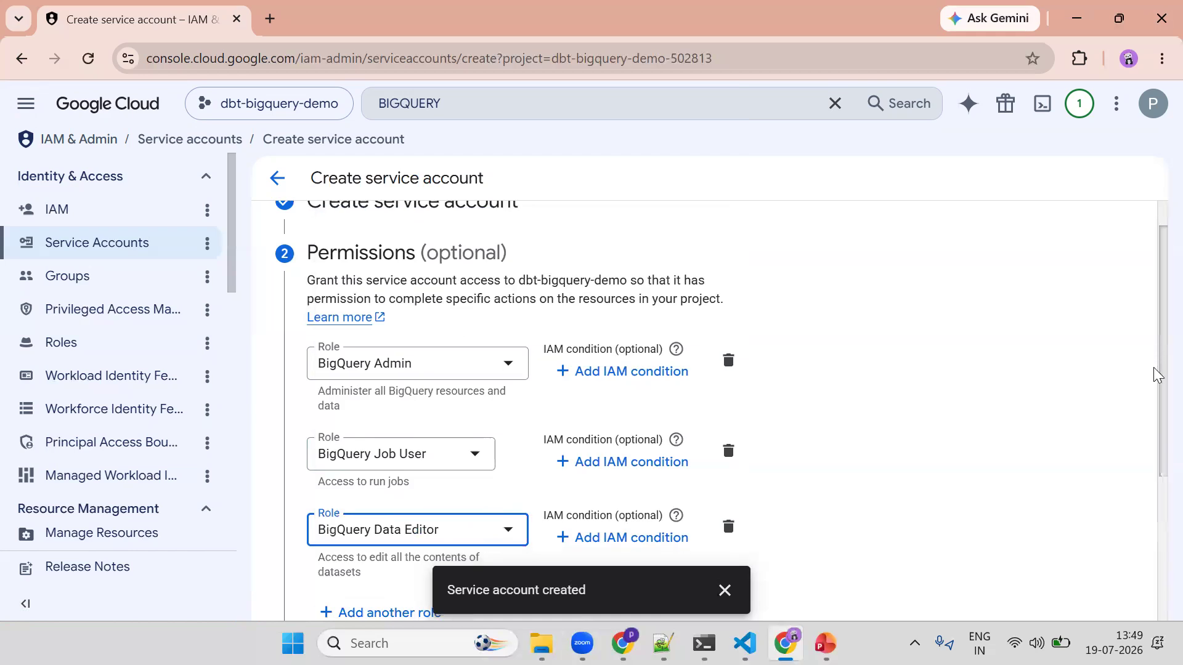
pyautogui.scroll(-1, 1155, 373)
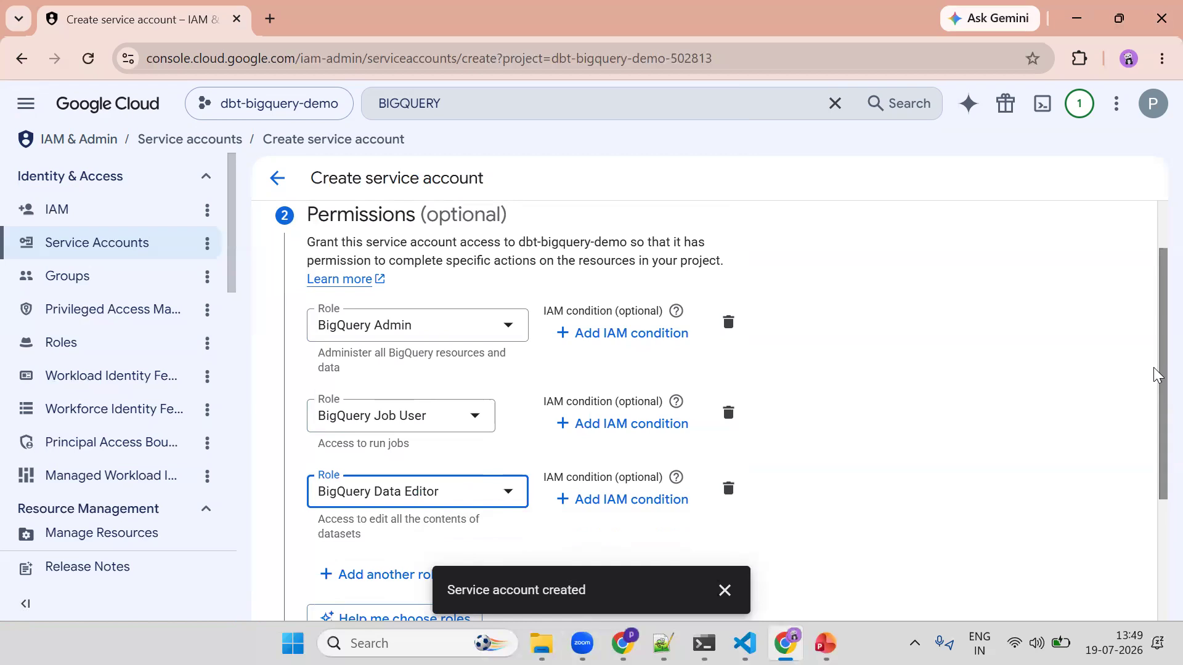
pyautogui.moveTo(1153, 368); pyautogui.dragTo(1154, 458)
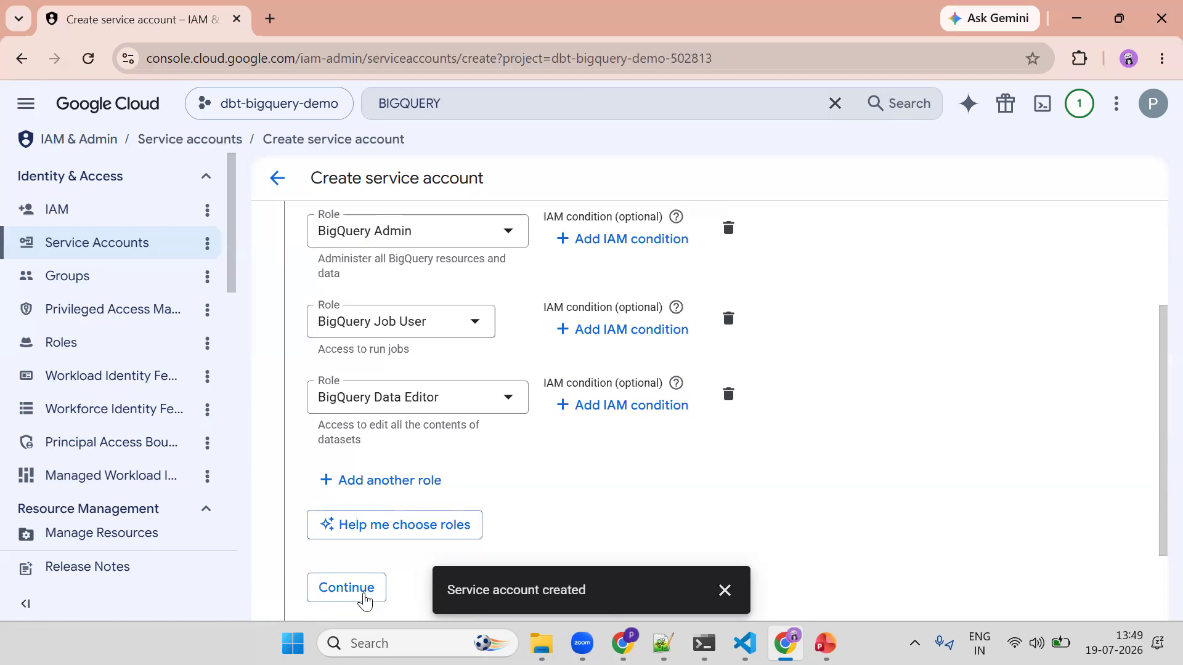
pyautogui.click(375, 601)
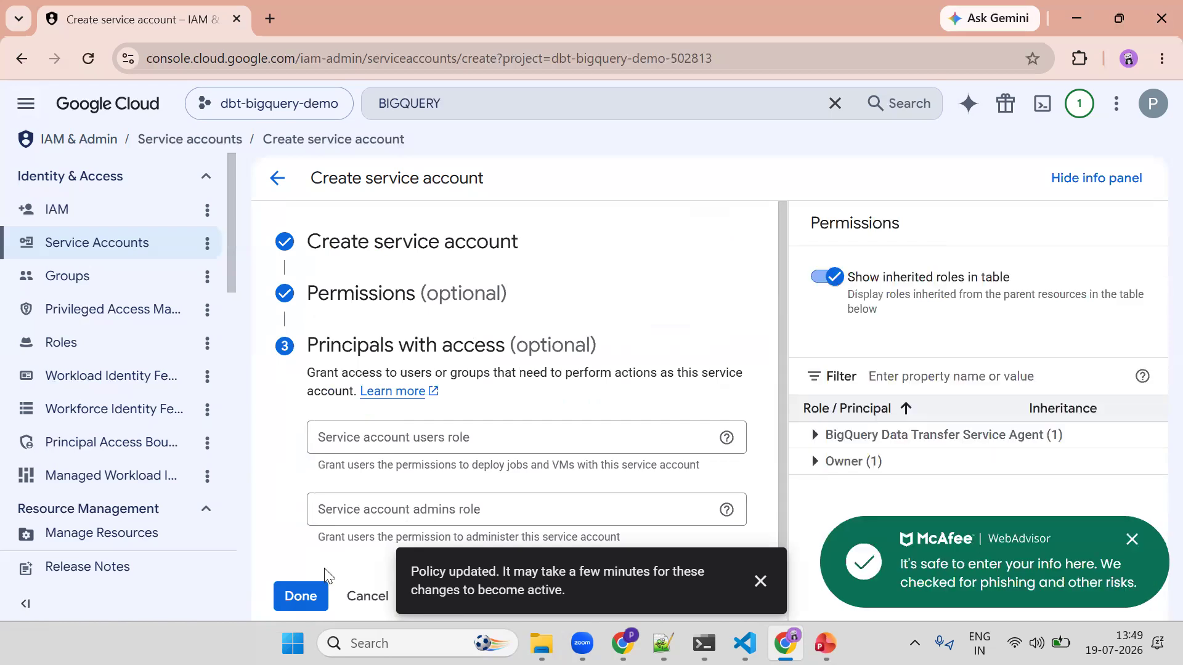
pyautogui.click(316, 596)
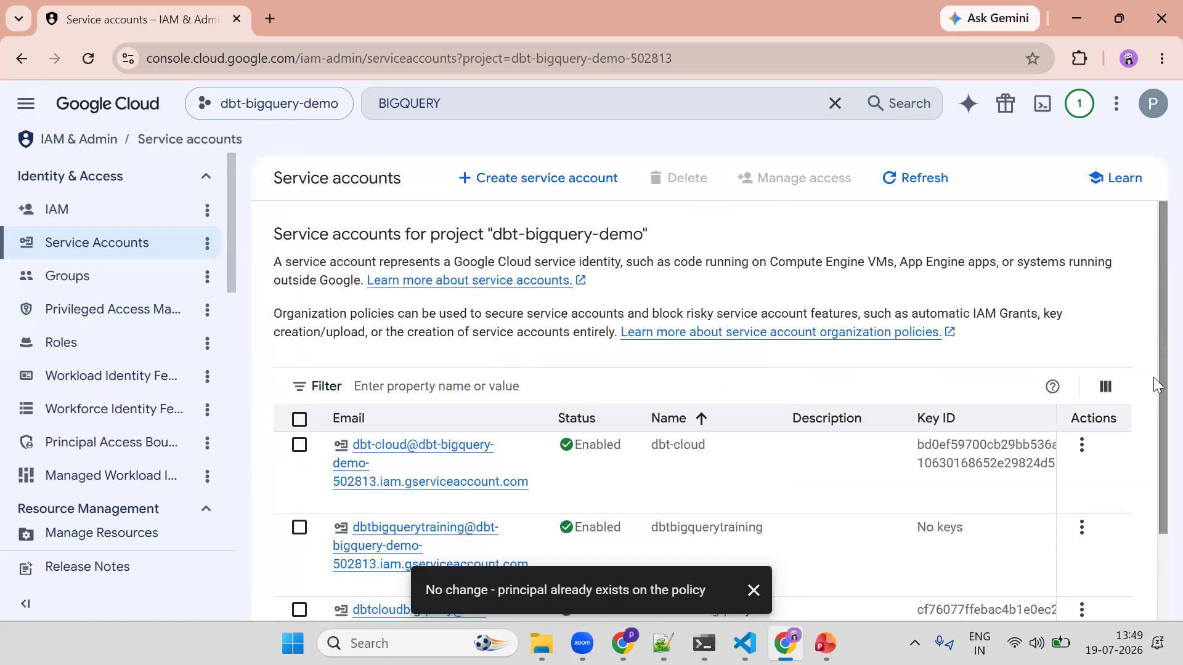
# Open the dbtbigquerytraining service account from the list and go to its keys.
pyautogui.scroll(-1, 1155, 385)
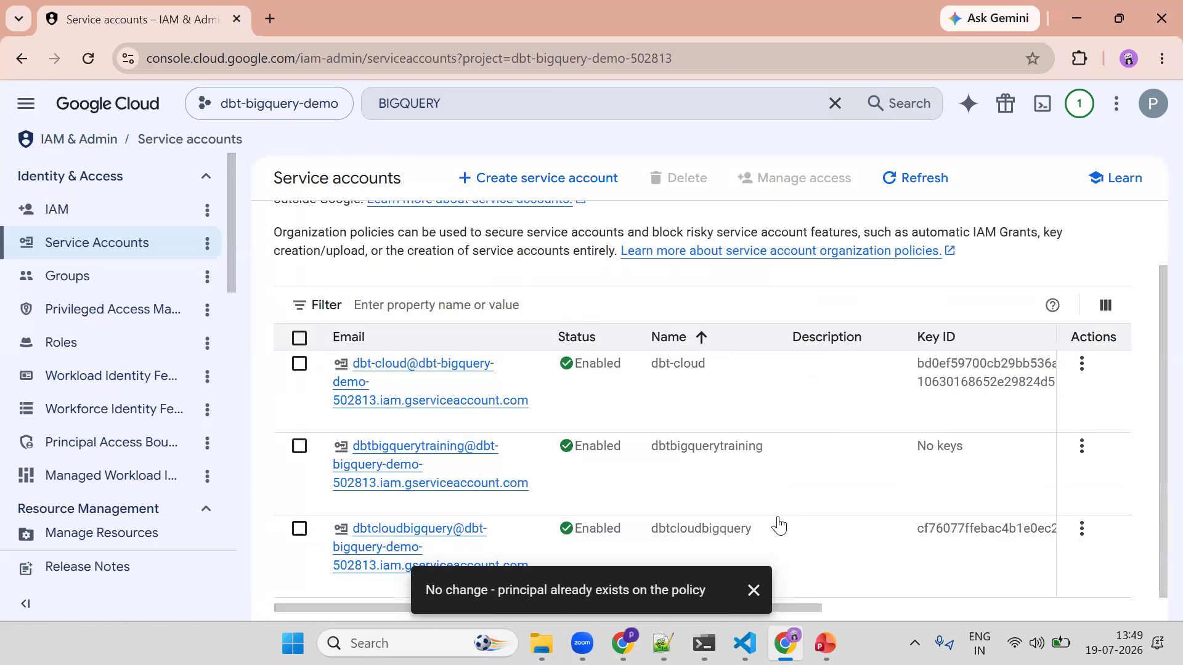
pyautogui.click(763, 591)
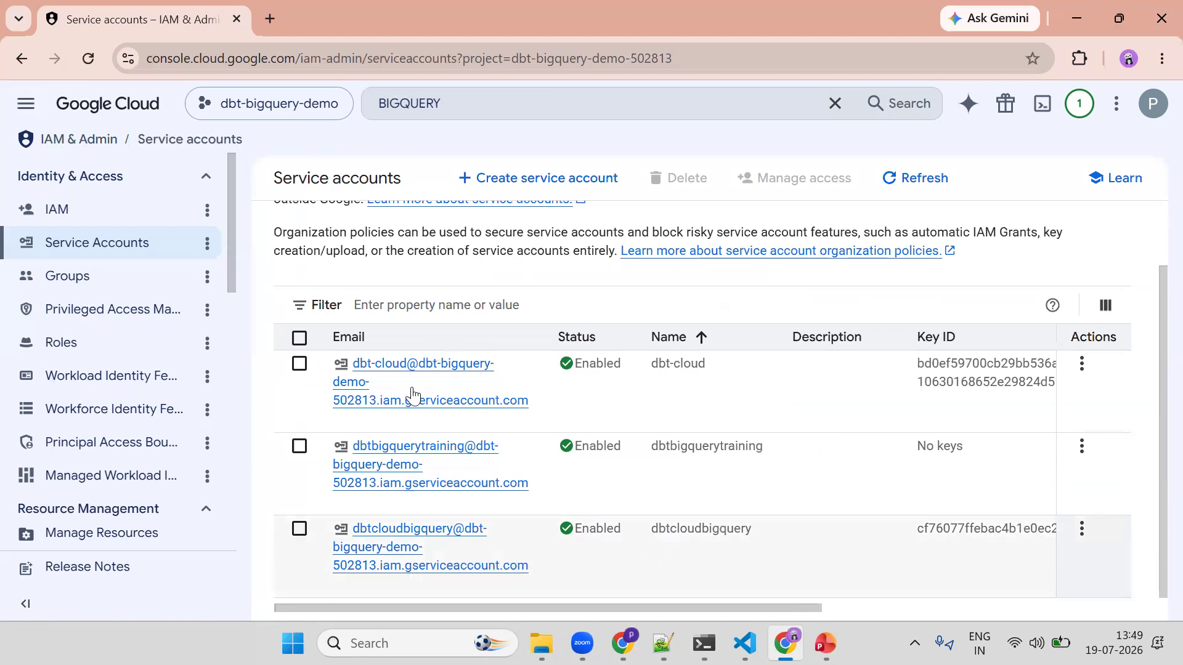
pyautogui.click(386, 458)
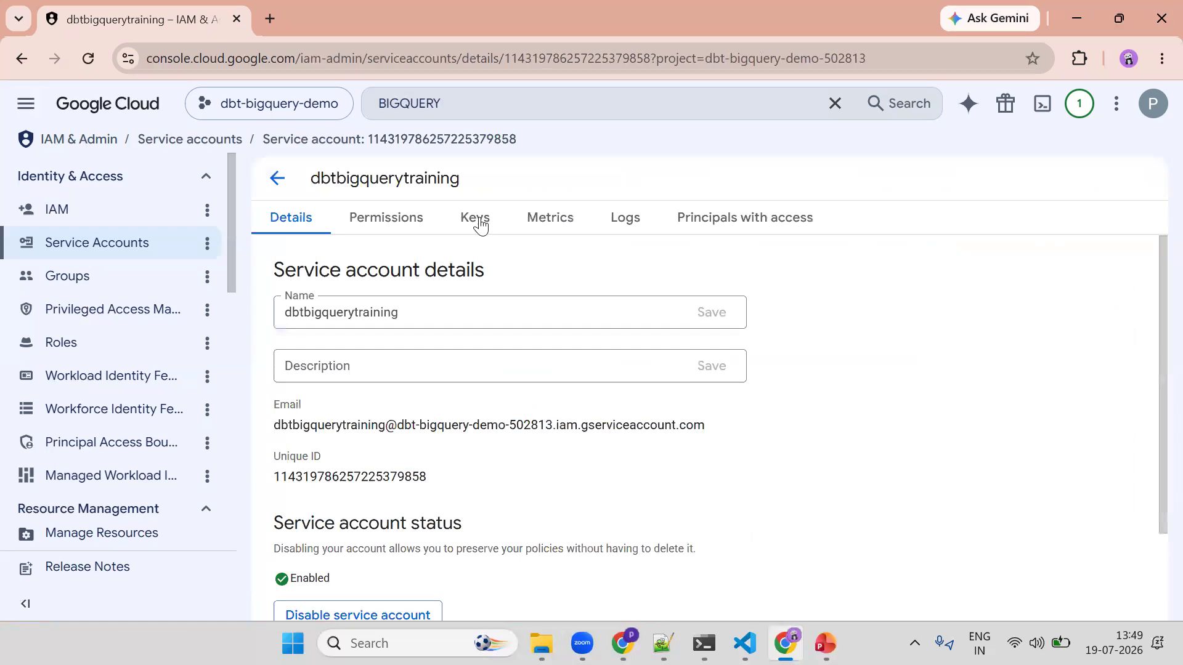
pyautogui.click(480, 223)
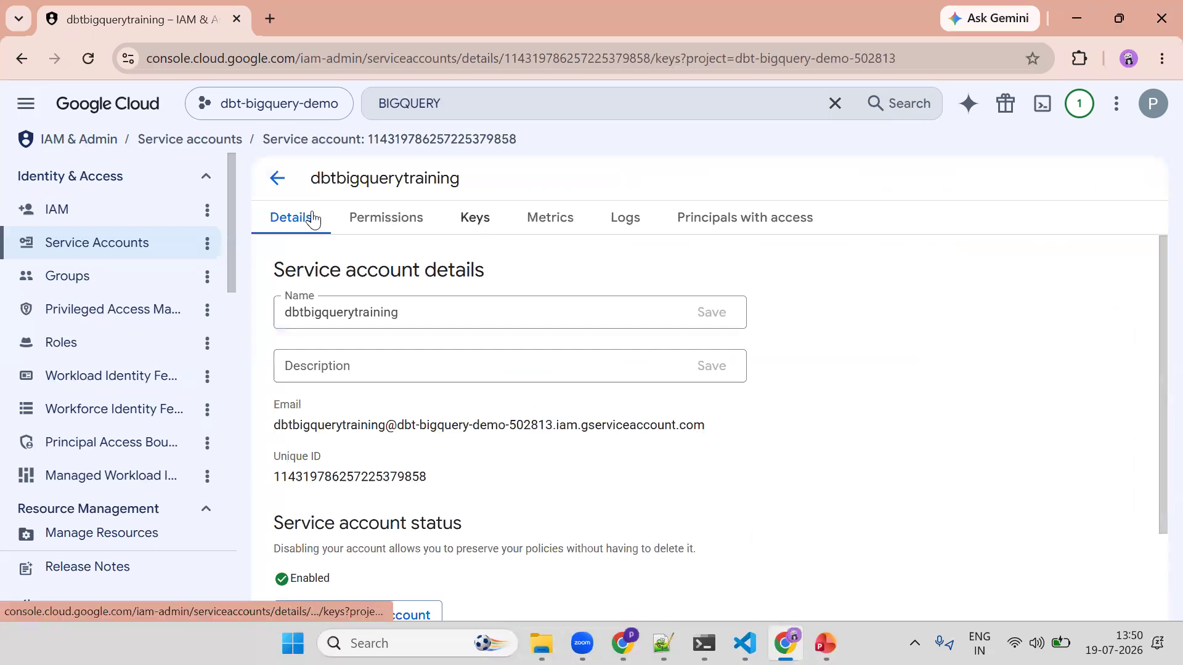
pyautogui.click(313, 219)
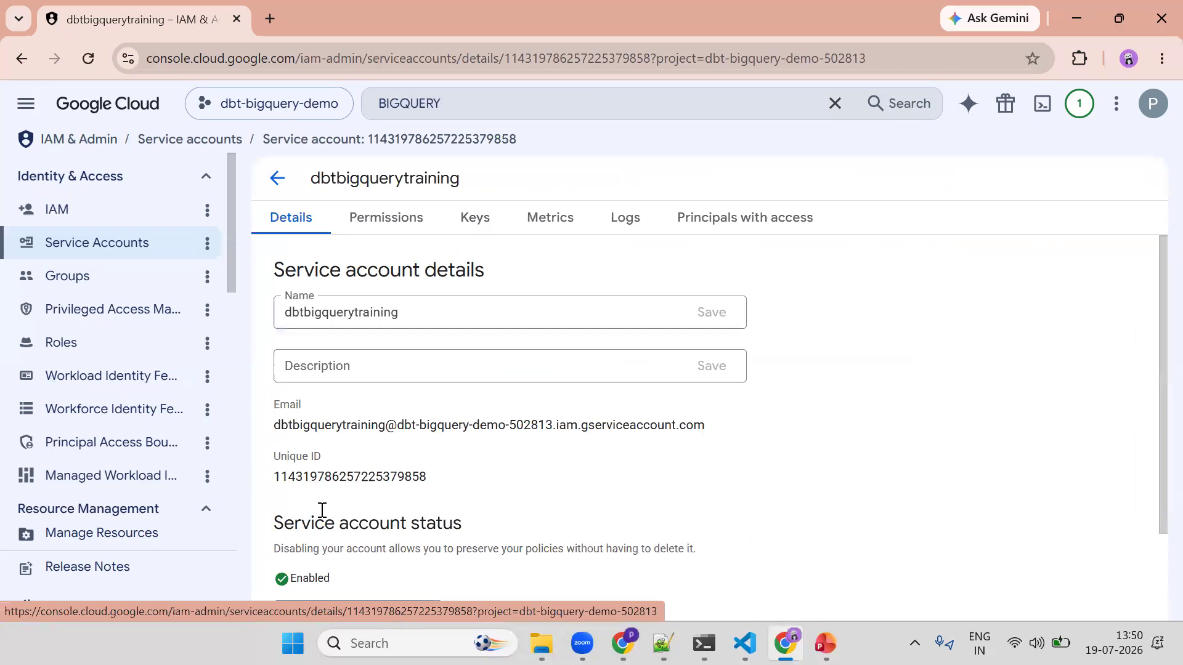
pyautogui.click(489, 221)
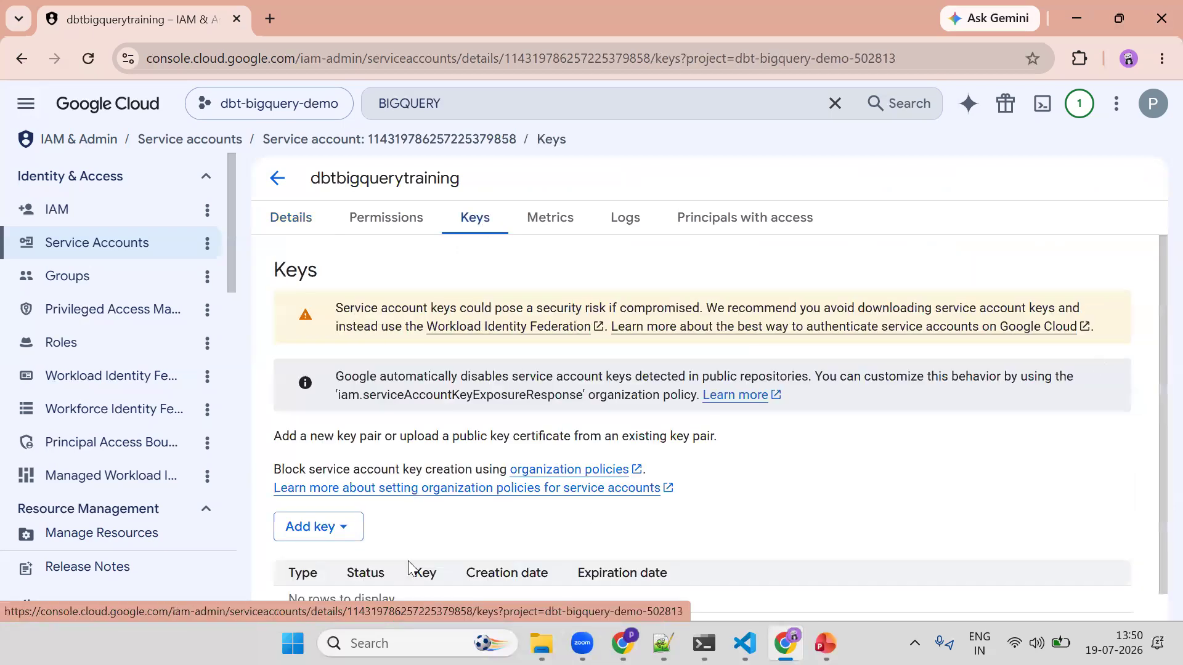
# Create a new private key of type JSON for the dbtbigquerytraining account, download it and dismiss the save notice.
pyautogui.click(331, 541)
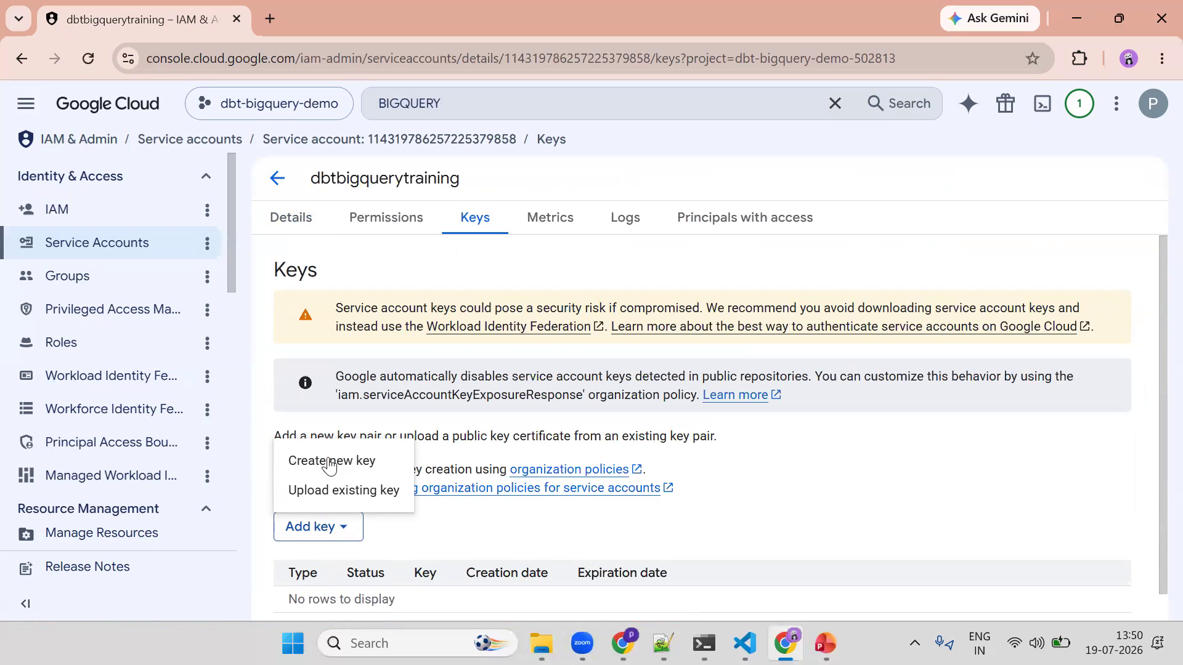
pyautogui.click(333, 461)
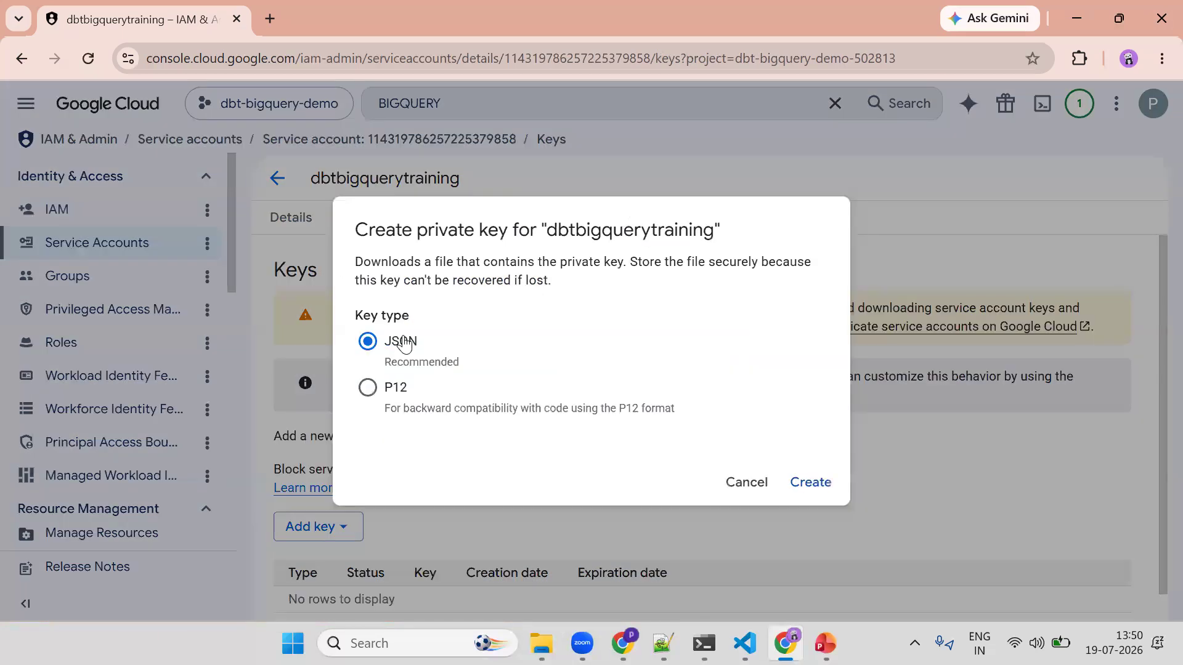
pyautogui.click(799, 486)
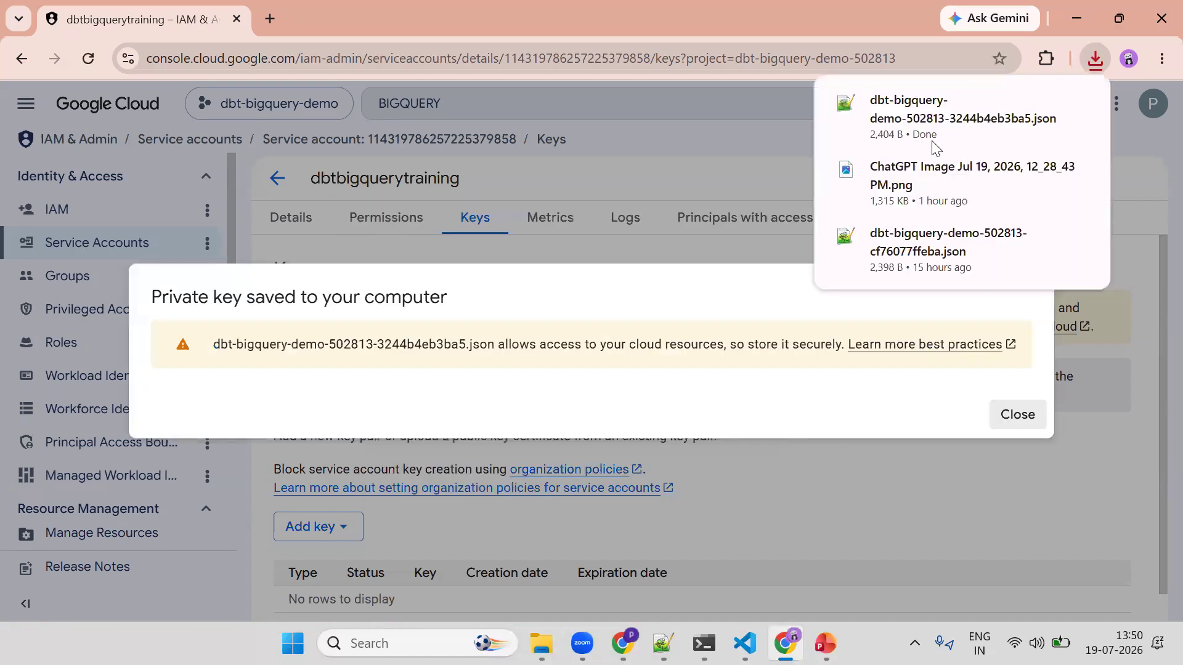
pyautogui.click(811, 484)
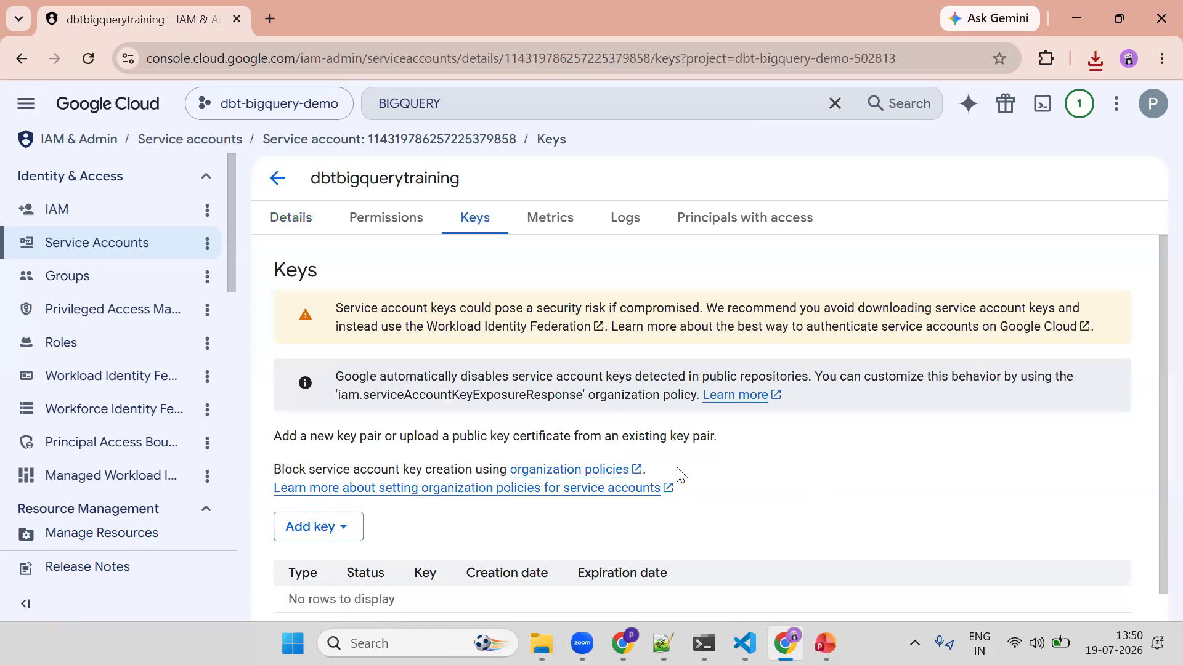
pyautogui.click(623, 643)
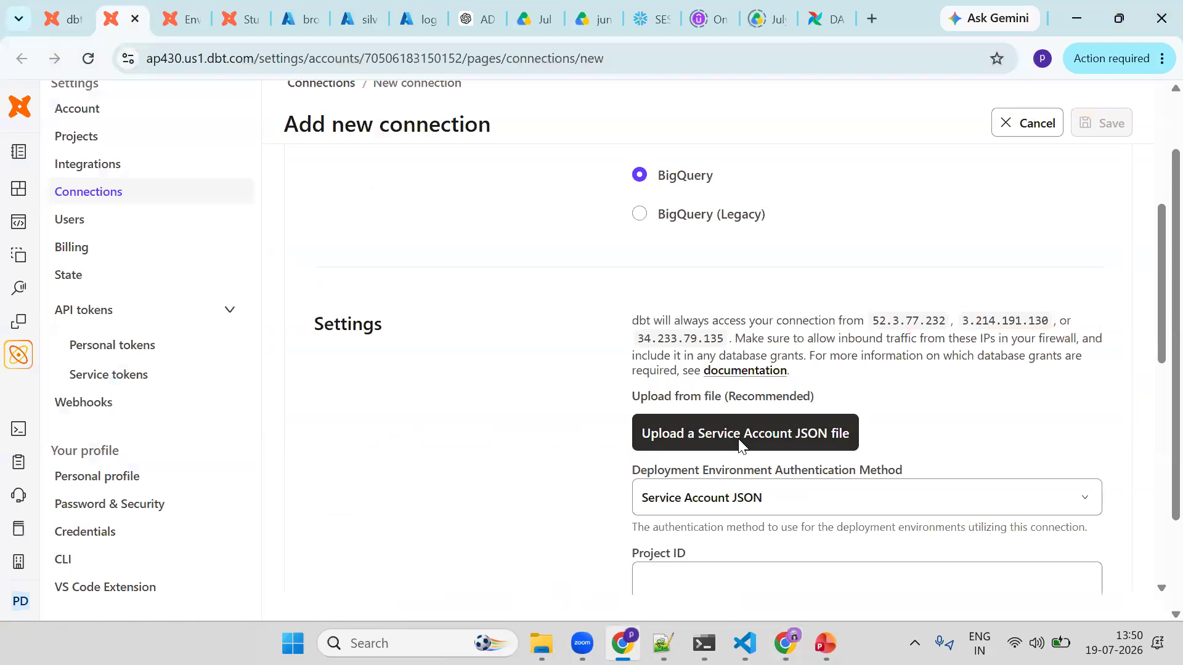
pyautogui.click(739, 443)
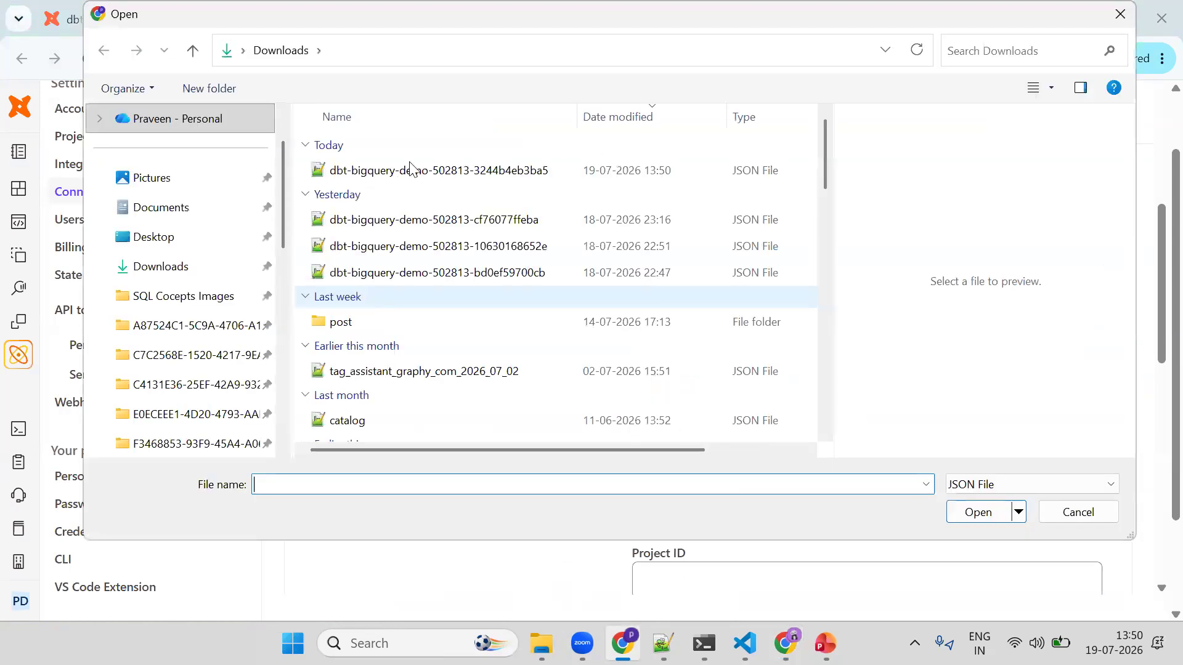
pyautogui.click(411, 169)
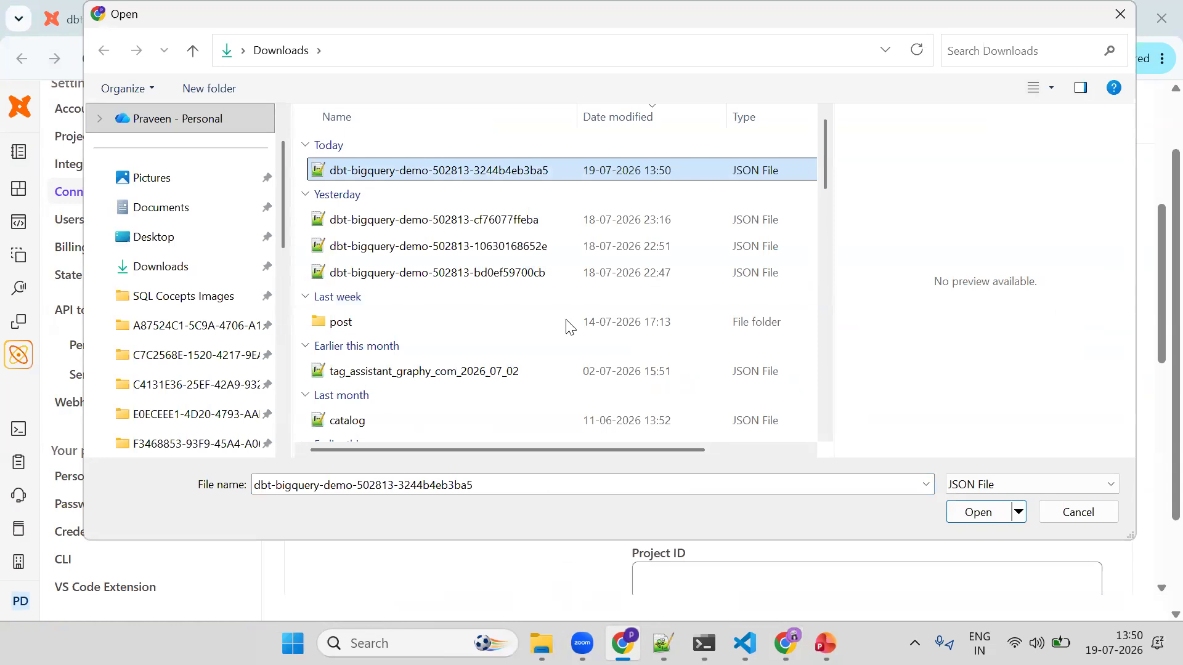
pyautogui.click(981, 516)
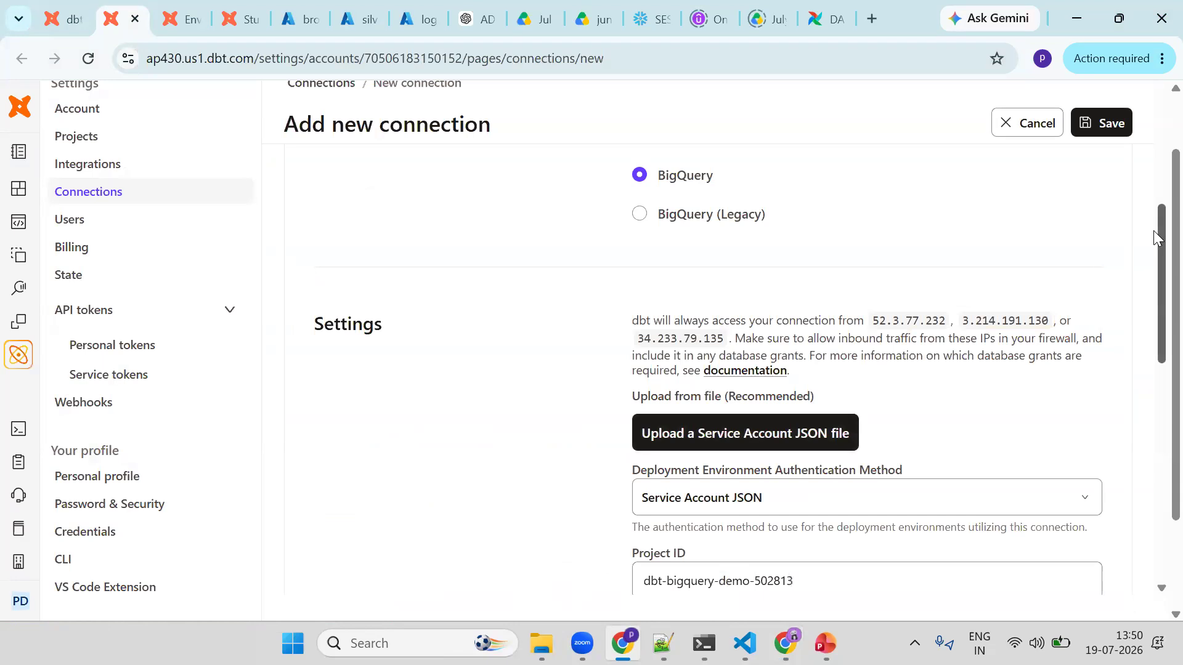
# Review the connection fields filled from the key file and save the new BigQuery connection.
pyautogui.scroll(-1, 1153, 241)
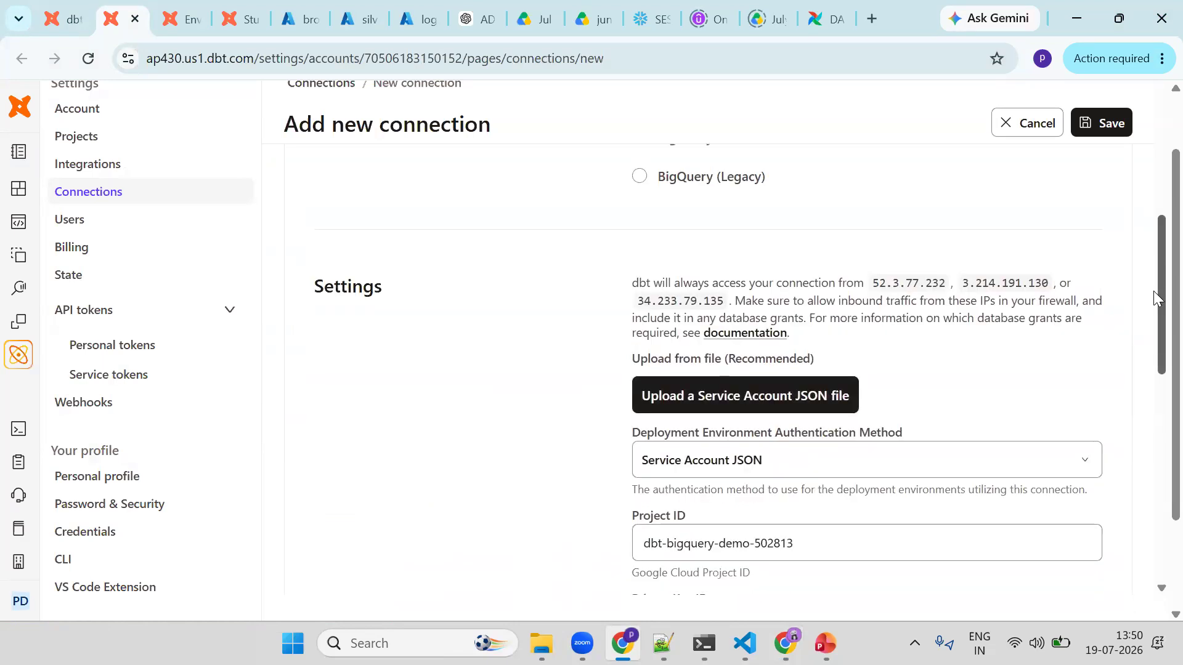
pyautogui.scroll(-1, 1153, 291)
pyautogui.scroll(-1, 1153, 304)
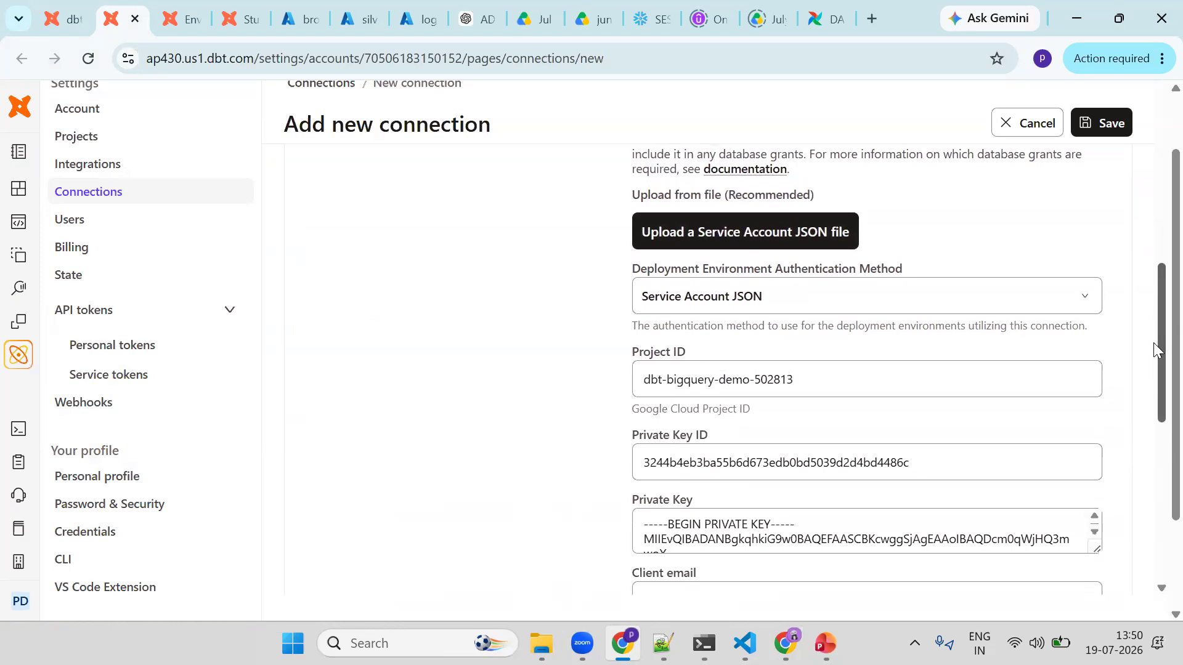
pyautogui.scroll(-2, 1153, 357)
pyautogui.scroll(-2, 1153, 406)
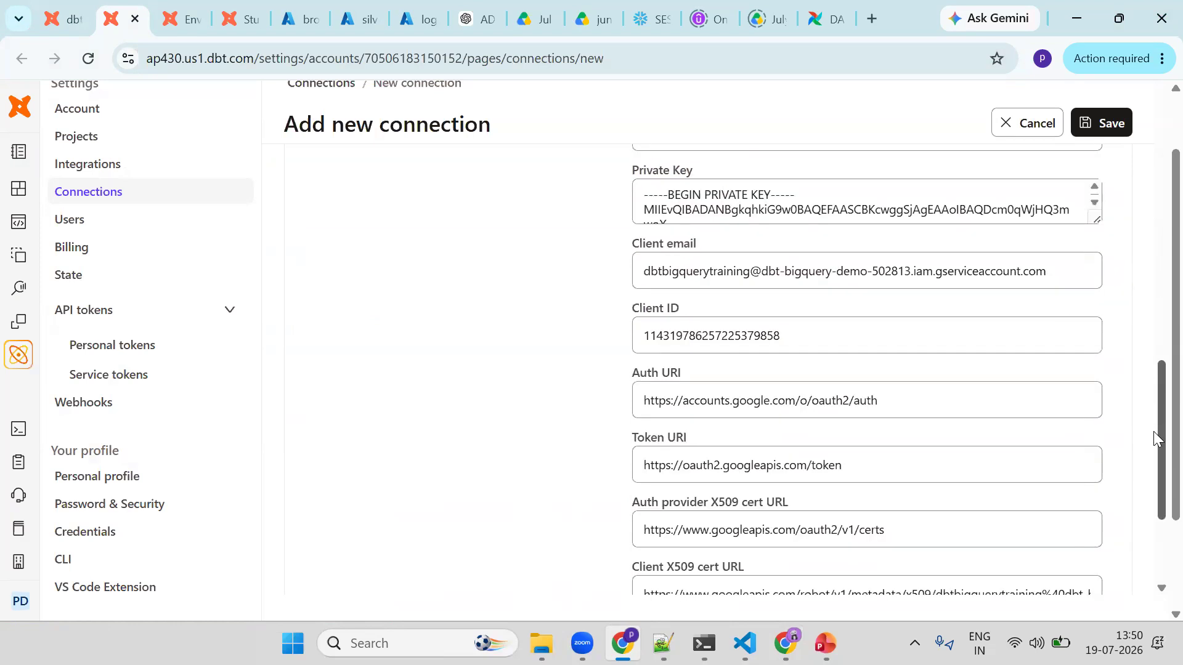
pyautogui.scroll(-3, 1153, 444)
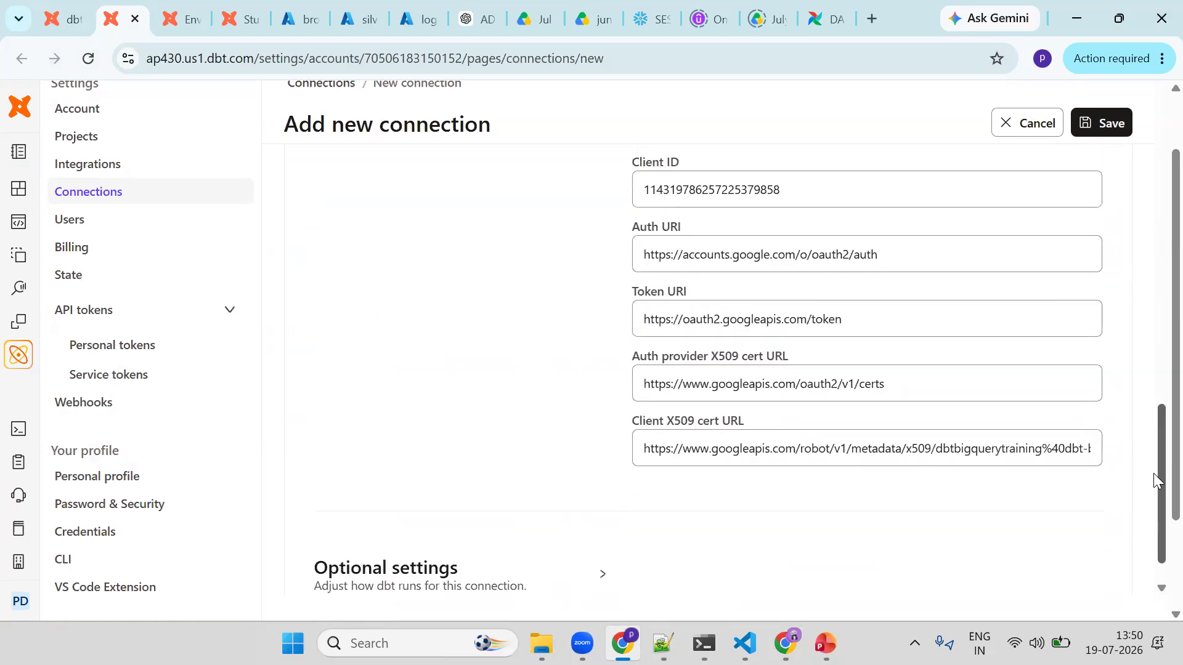
pyautogui.click(1158, 213)
pyautogui.scroll(1, 1155, 145)
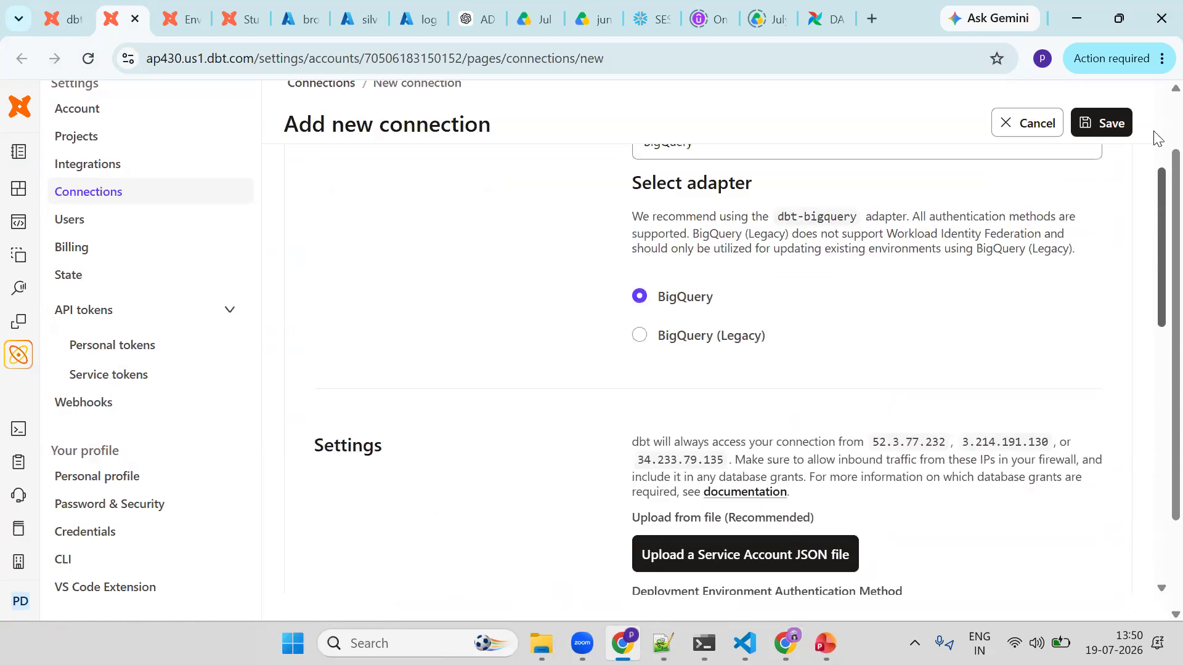
pyautogui.scroll(3, 1156, 137)
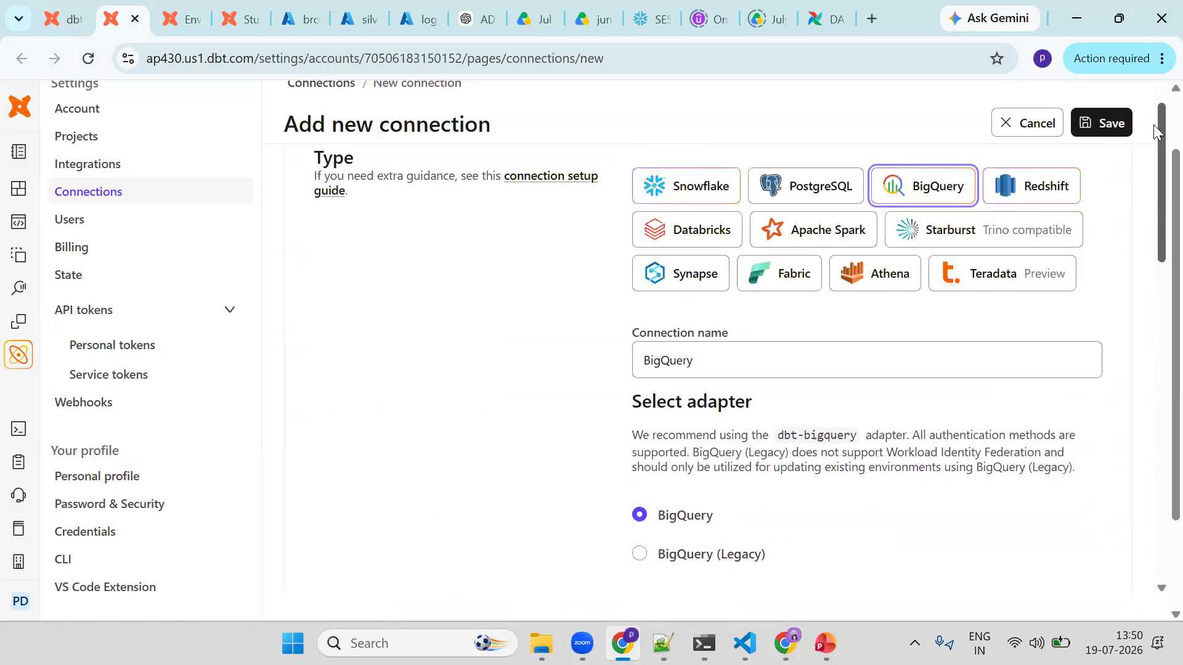
pyautogui.click(1120, 119)
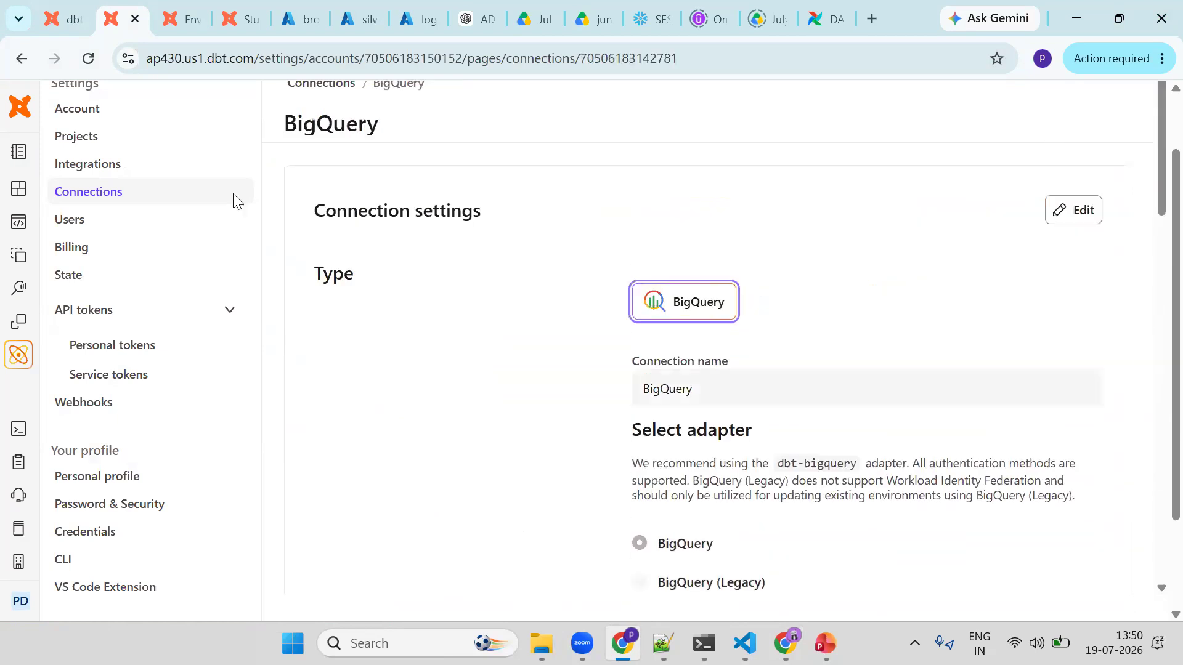
# Go to the Studio, start configuring the project's required development environment and select BigQuery as its connection.
pyautogui.moveTo(46, 225)
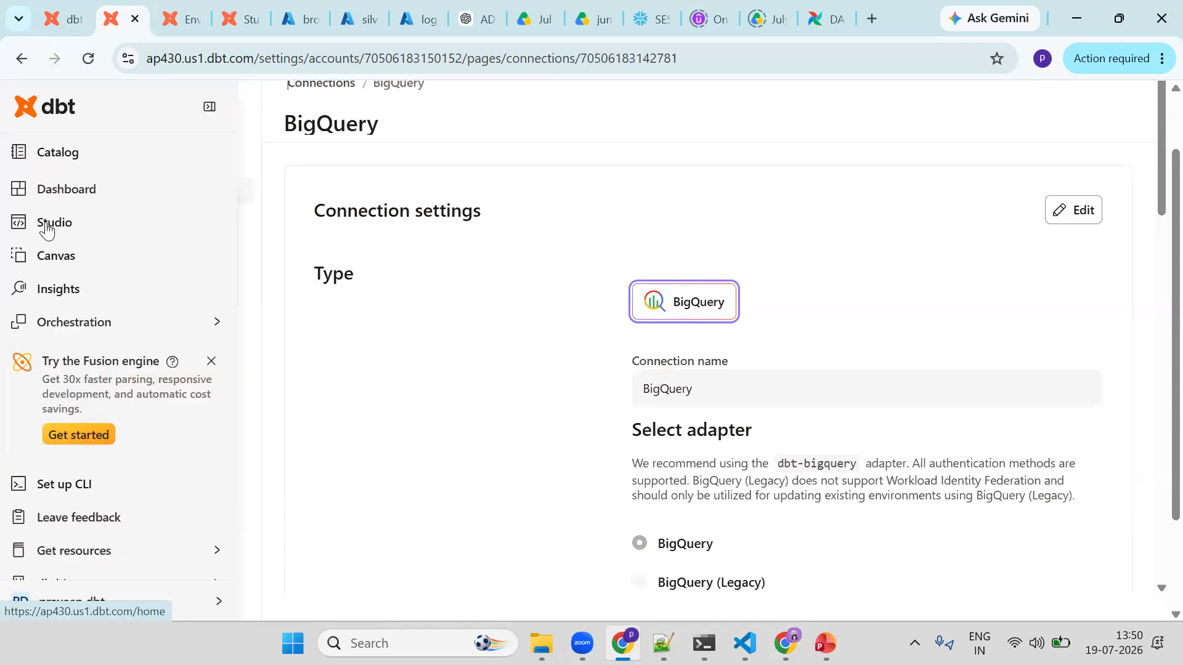
pyautogui.click(46, 222)
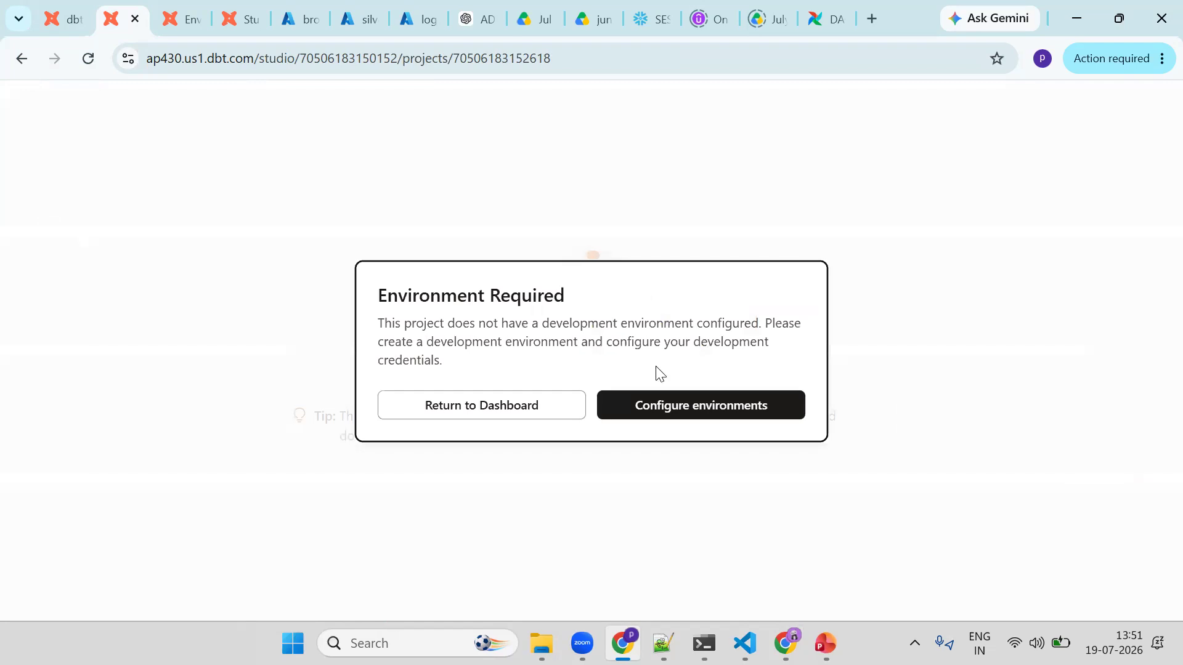
pyautogui.click(670, 408)
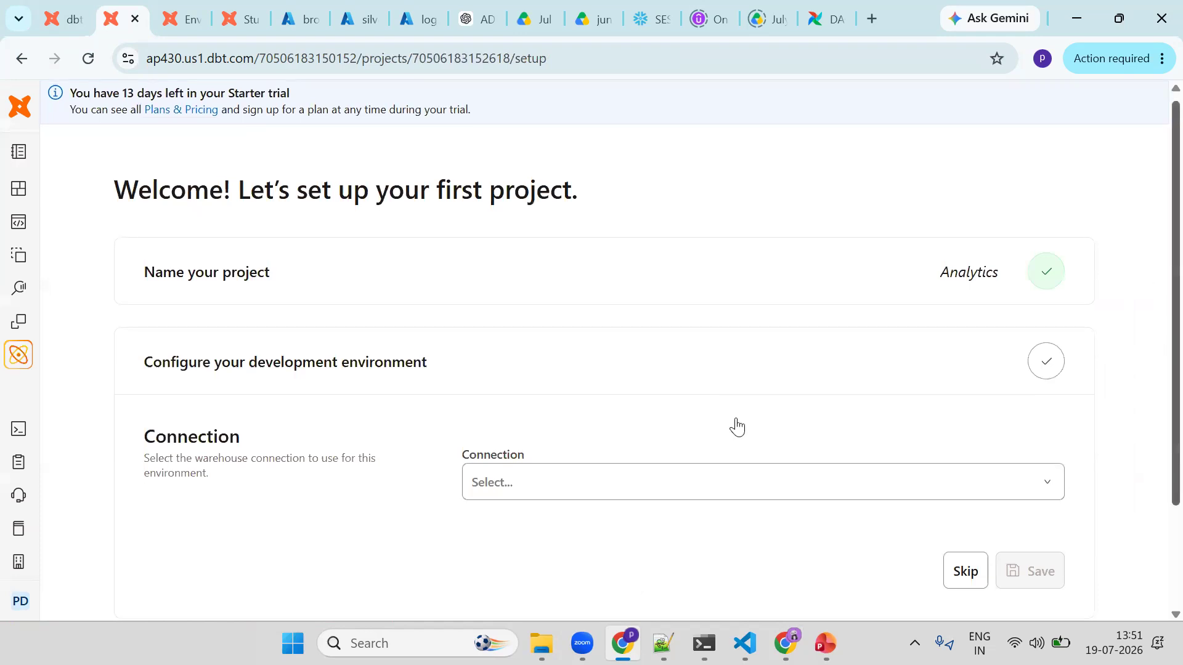
pyautogui.scroll(-1, 650, 409)
pyautogui.click(651, 409)
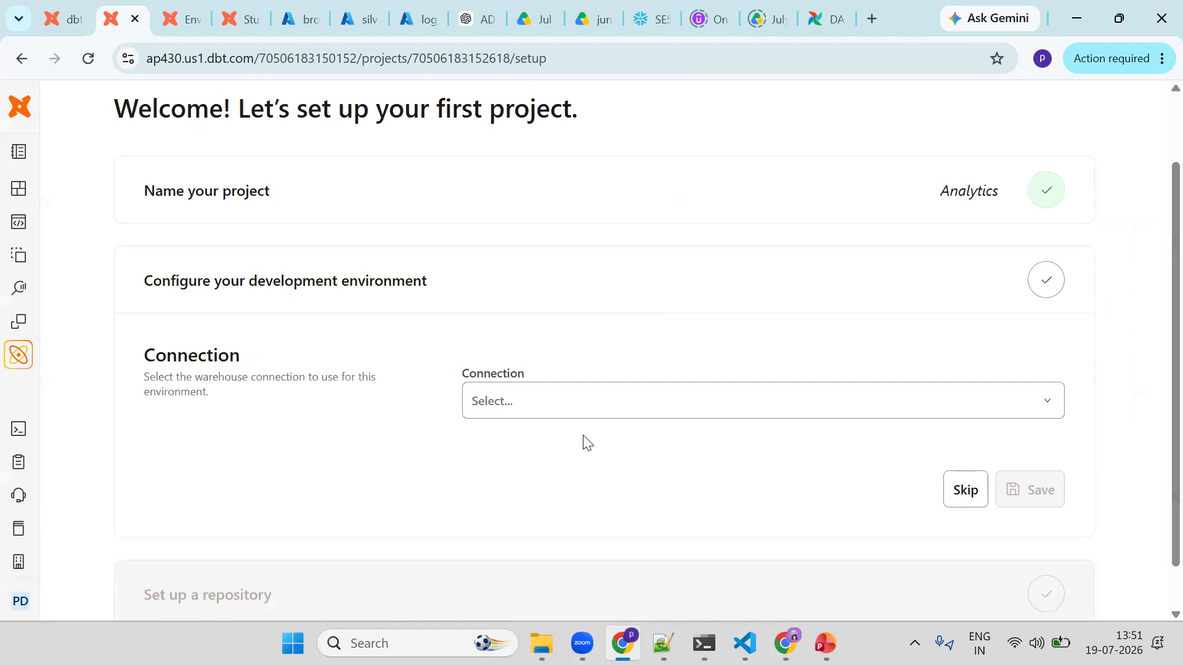
pyautogui.click(583, 437)
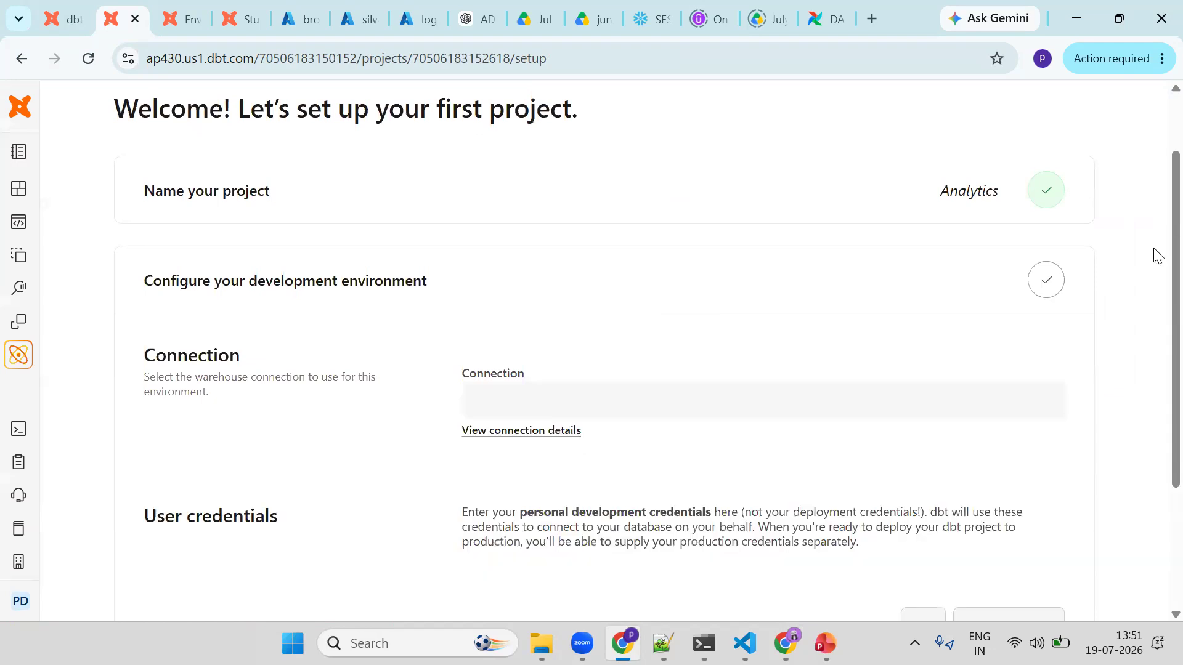
# Set the development credentials' threads to 6, test the connection and save the development environment.
pyautogui.scroll(-2, 1157, 327)
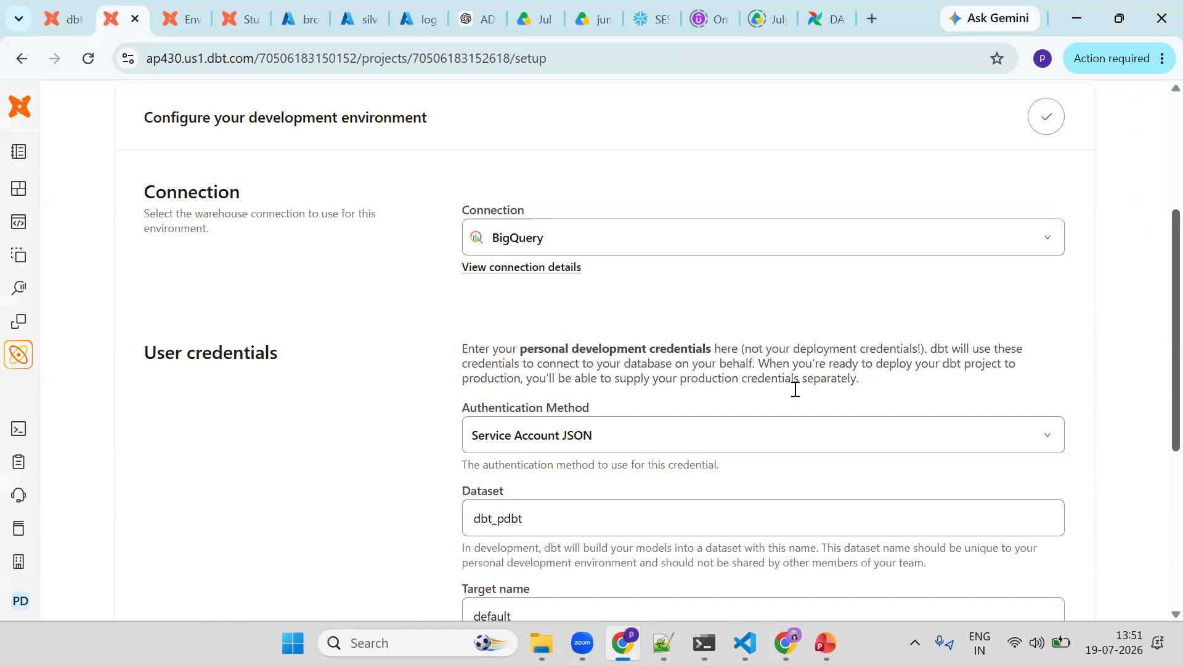
pyautogui.scroll(-2, 794, 388)
pyautogui.click(591, 377)
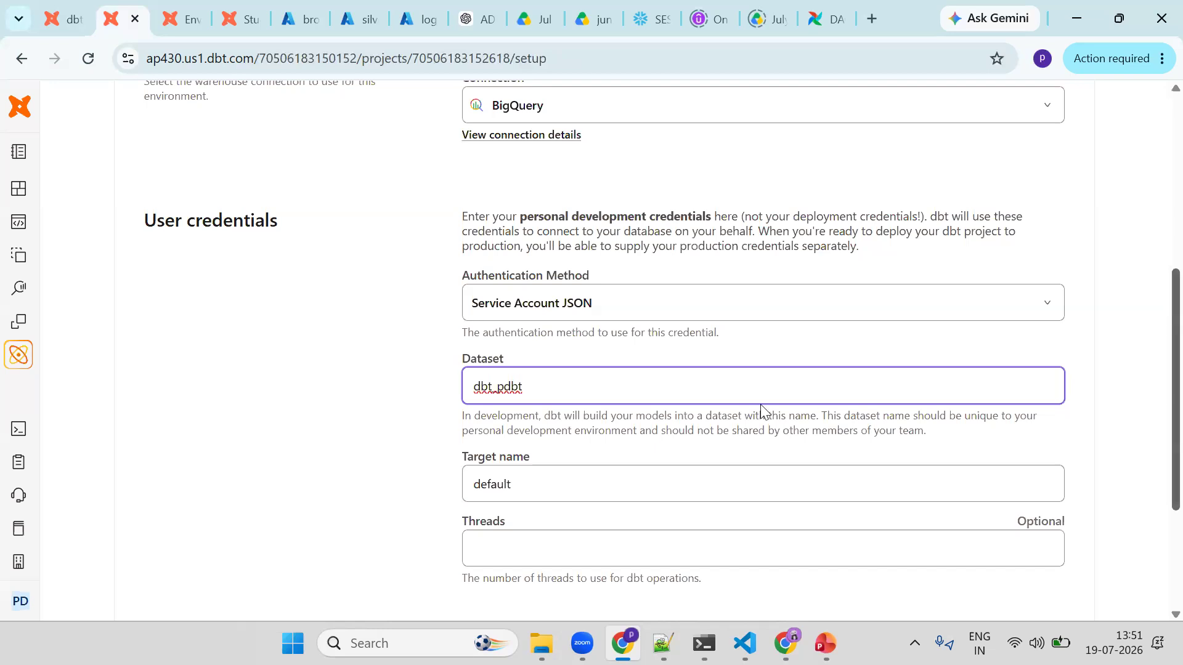
pyautogui.scroll(-2, 760, 404)
pyautogui.click(713, 412)
pyautogui.write('6')
pyautogui.click(1003, 523)
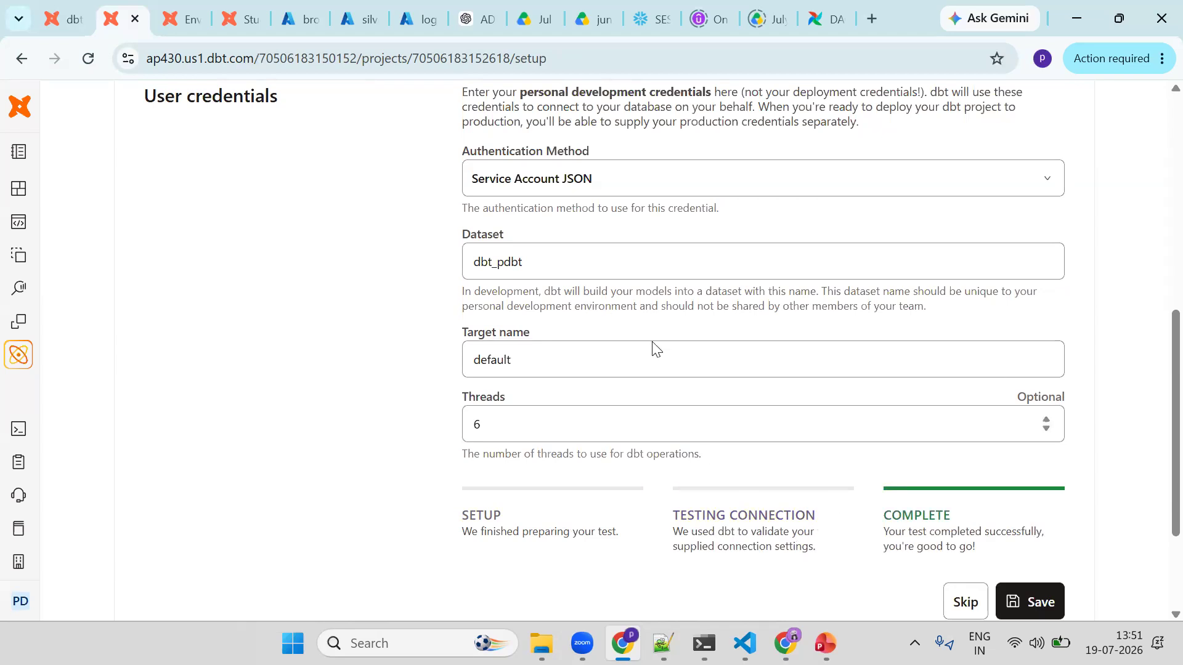
pyautogui.click(1062, 602)
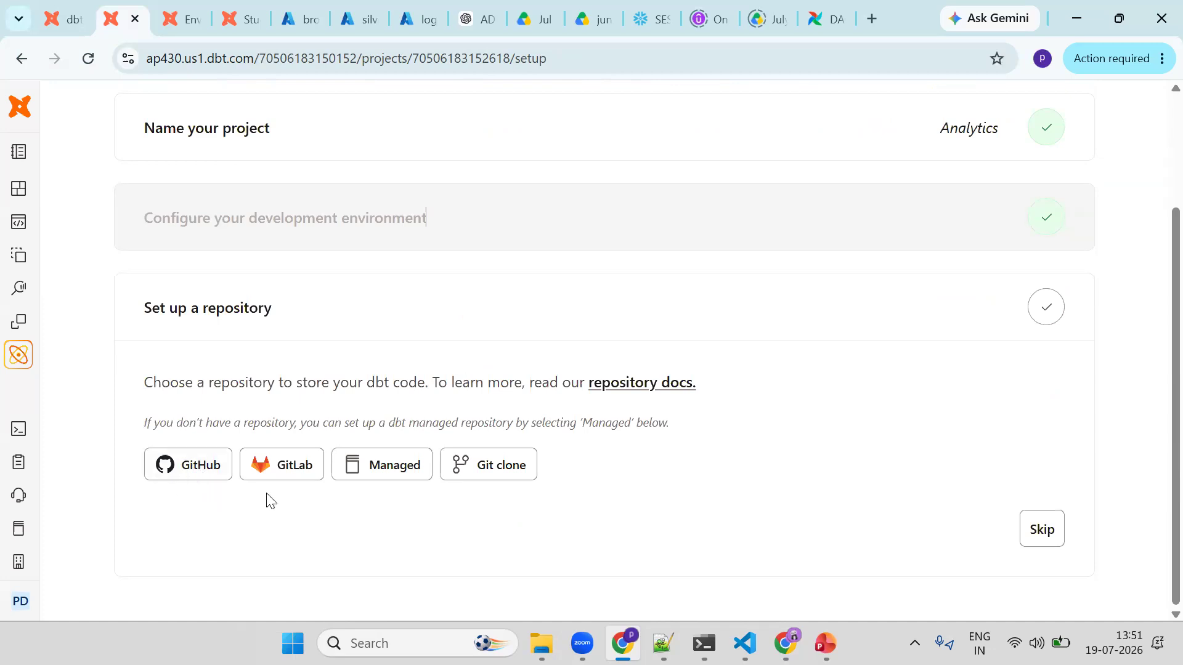
# Create a managed repository named dbtcoderepo for the project.
pyautogui.click(368, 469)
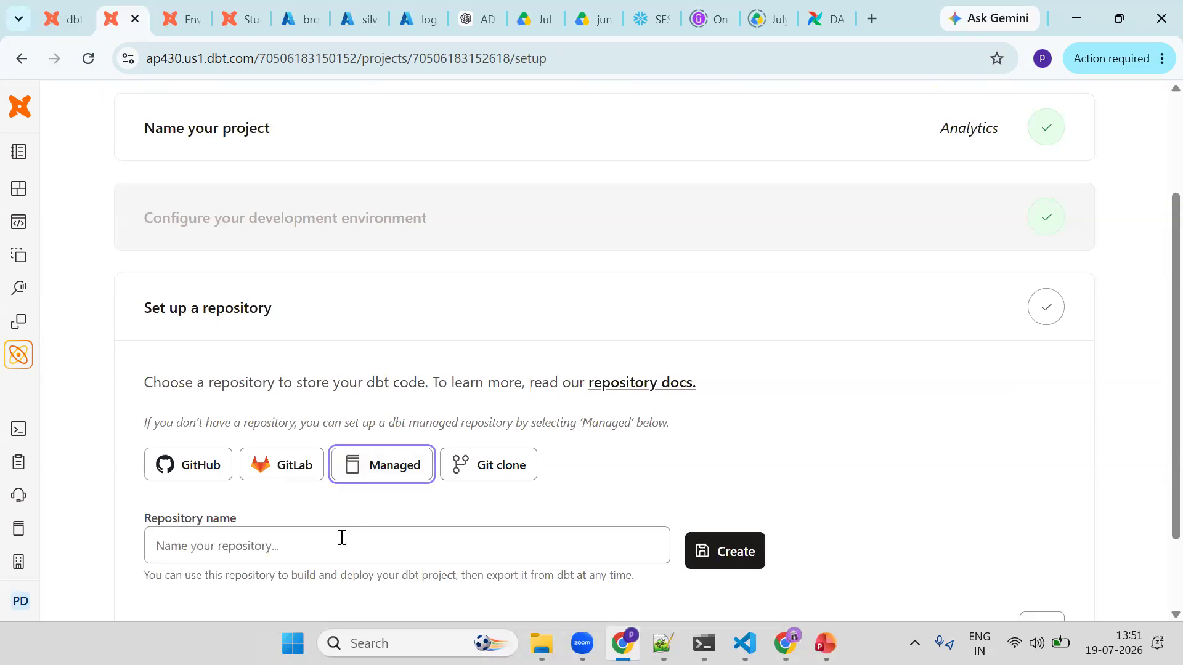
pyautogui.click(340, 539)
pyautogui.write('db')
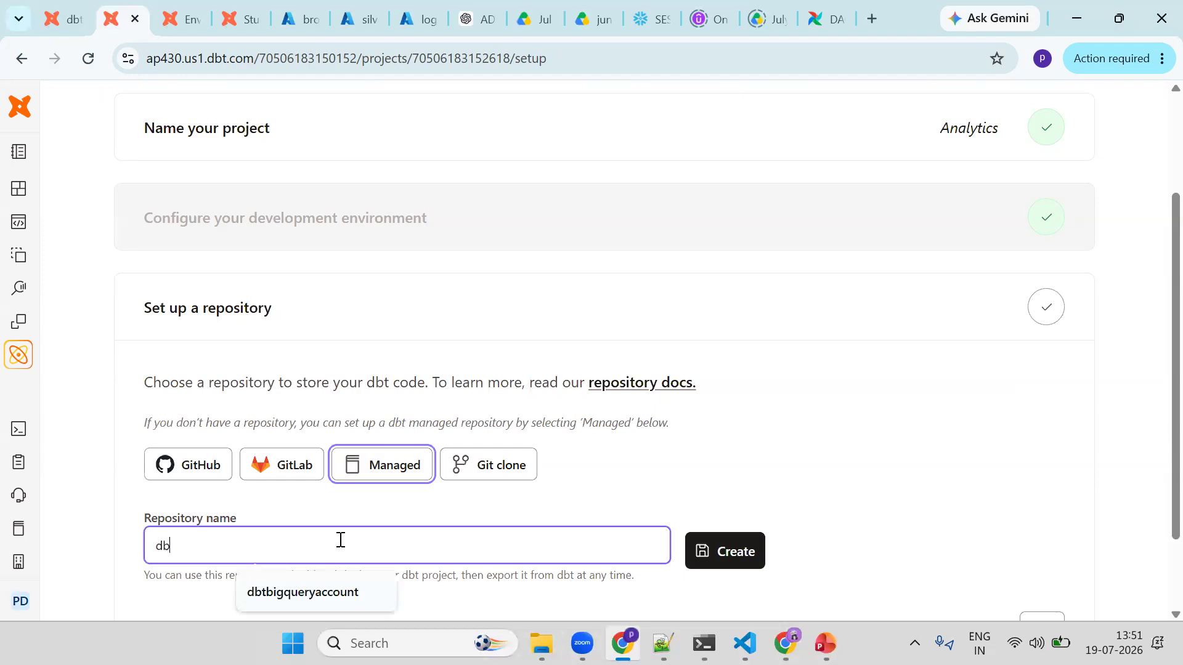
pyautogui.write('tcoderepo')
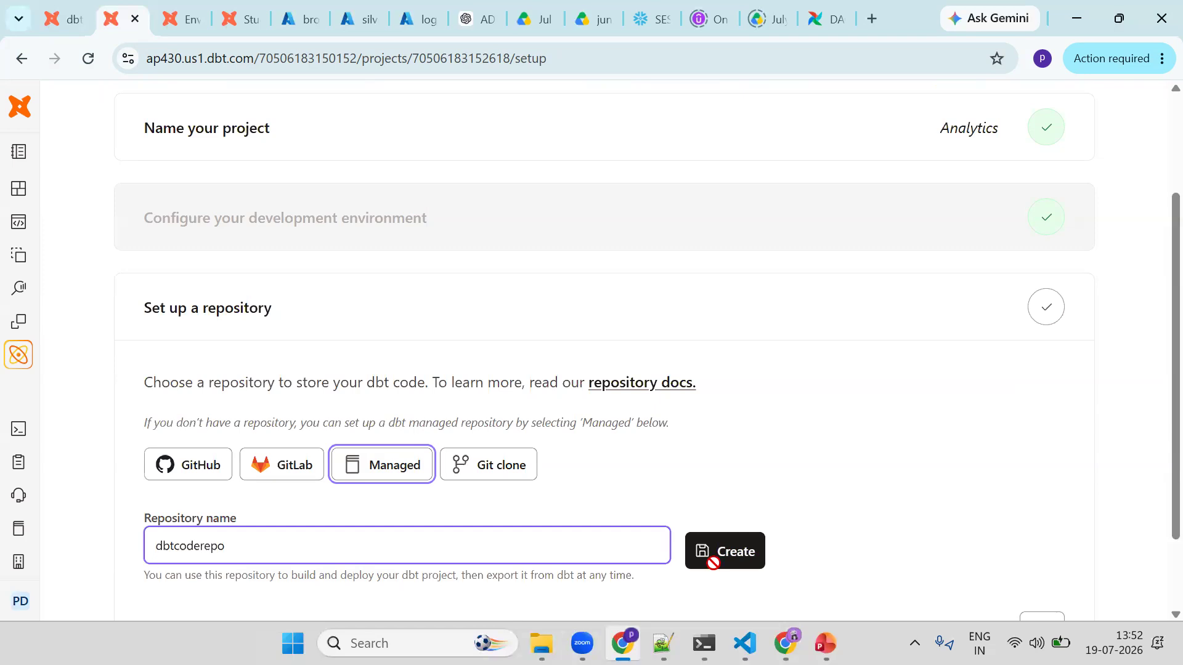
pyautogui.click(713, 561)
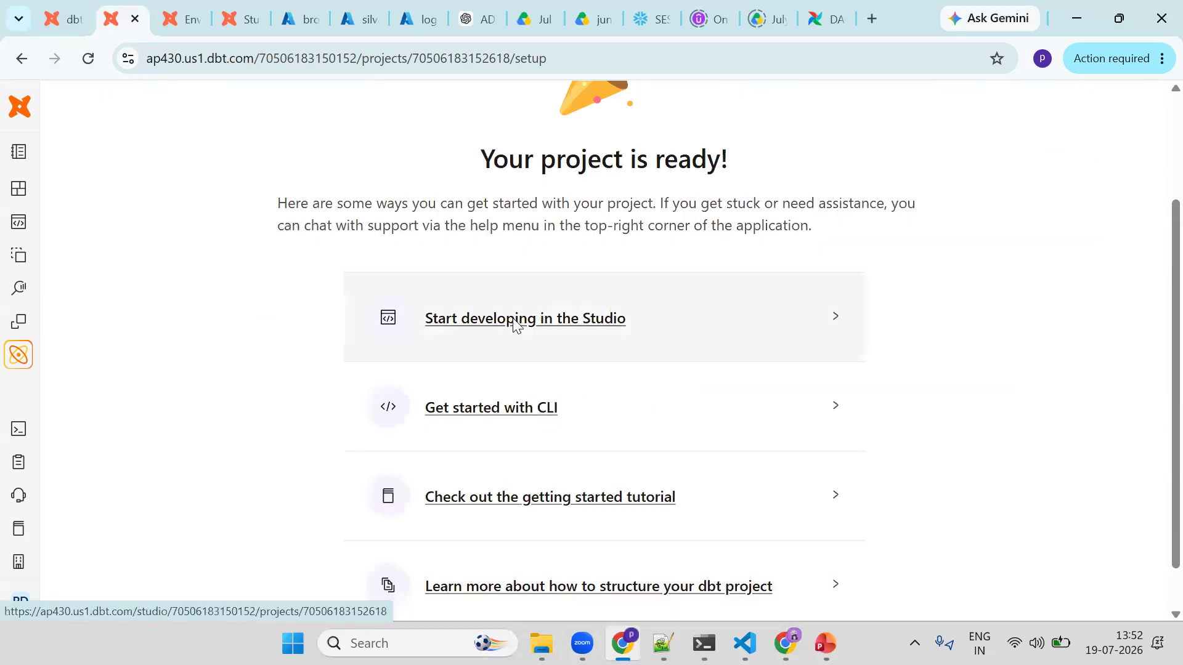
# Start developing in the Studio and initialize the dbt project in the new repository.
pyautogui.click(512, 318)
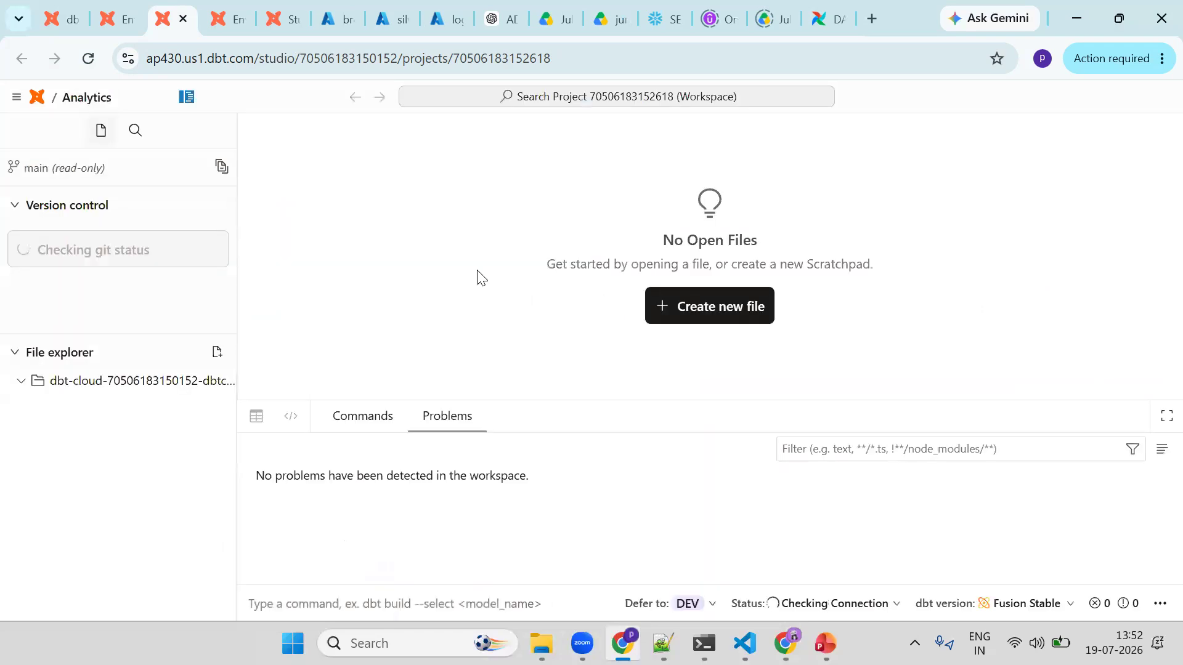
pyautogui.click(40, 381)
pyautogui.click(41, 382)
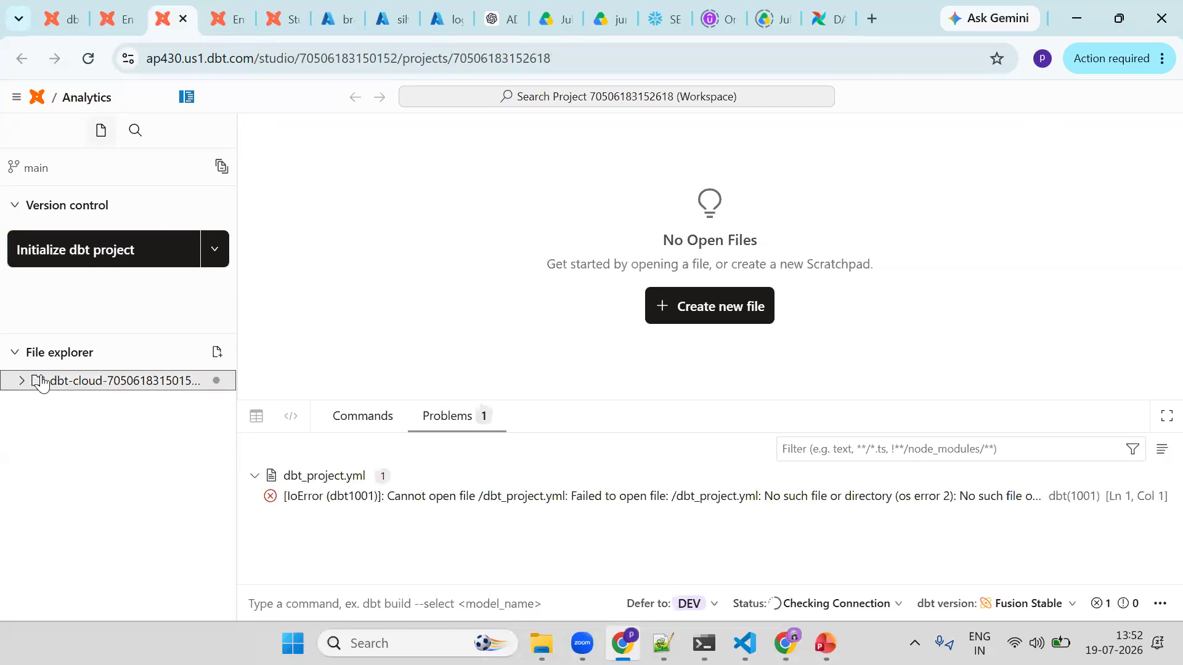
pyautogui.click(85, 247)
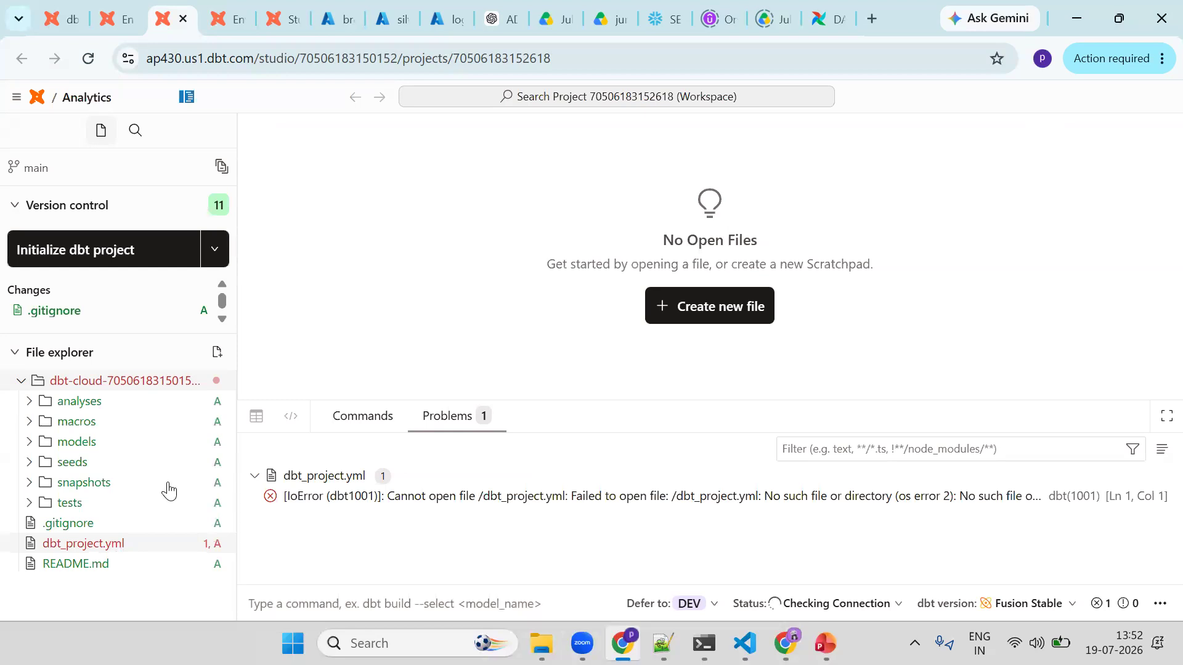
# Create a new scratch file containing the query select '{{target.type}}' and run it.
pyautogui.click(725, 308)
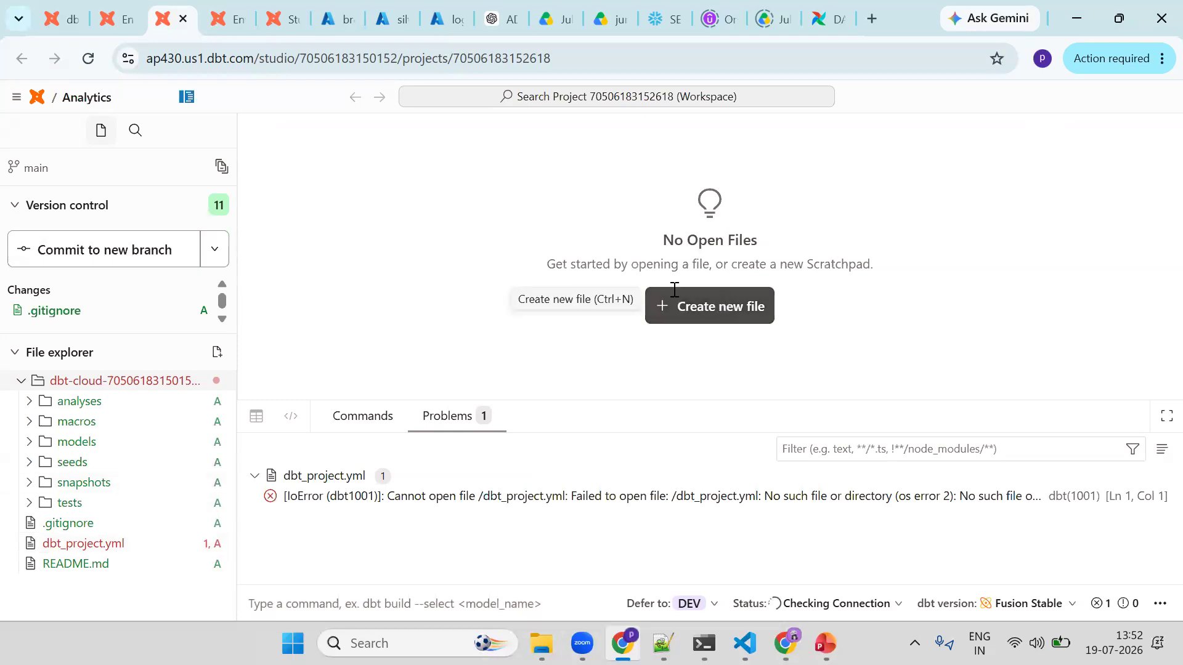
pyautogui.write('select {{')
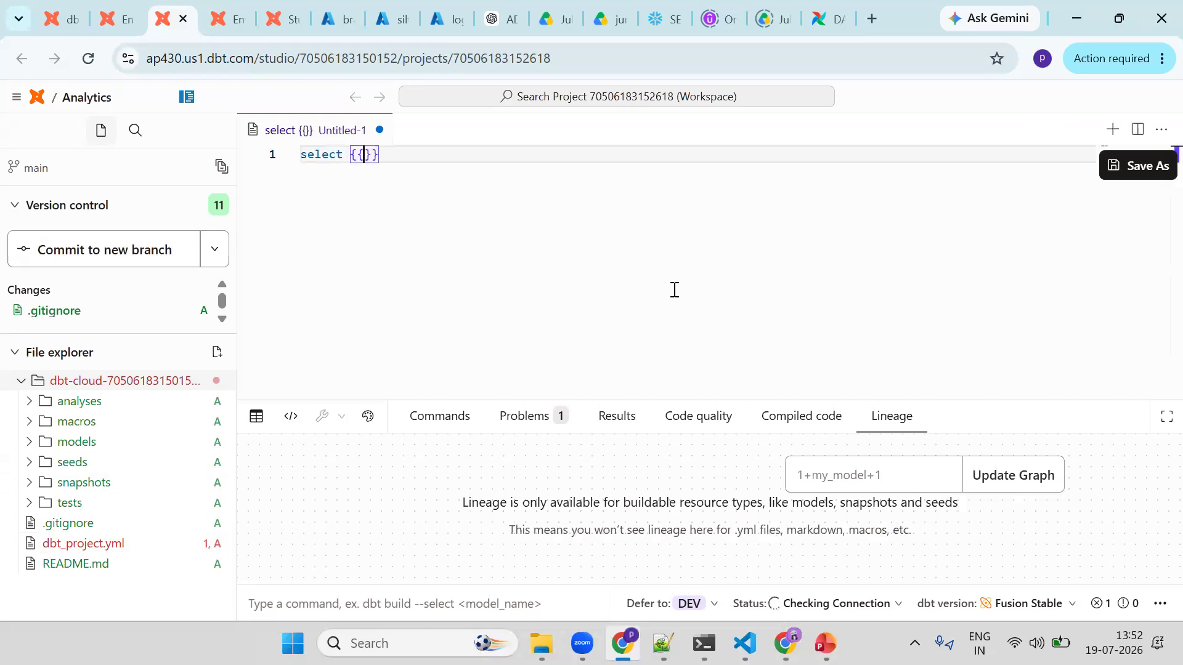
pyautogui.write('target.typ')
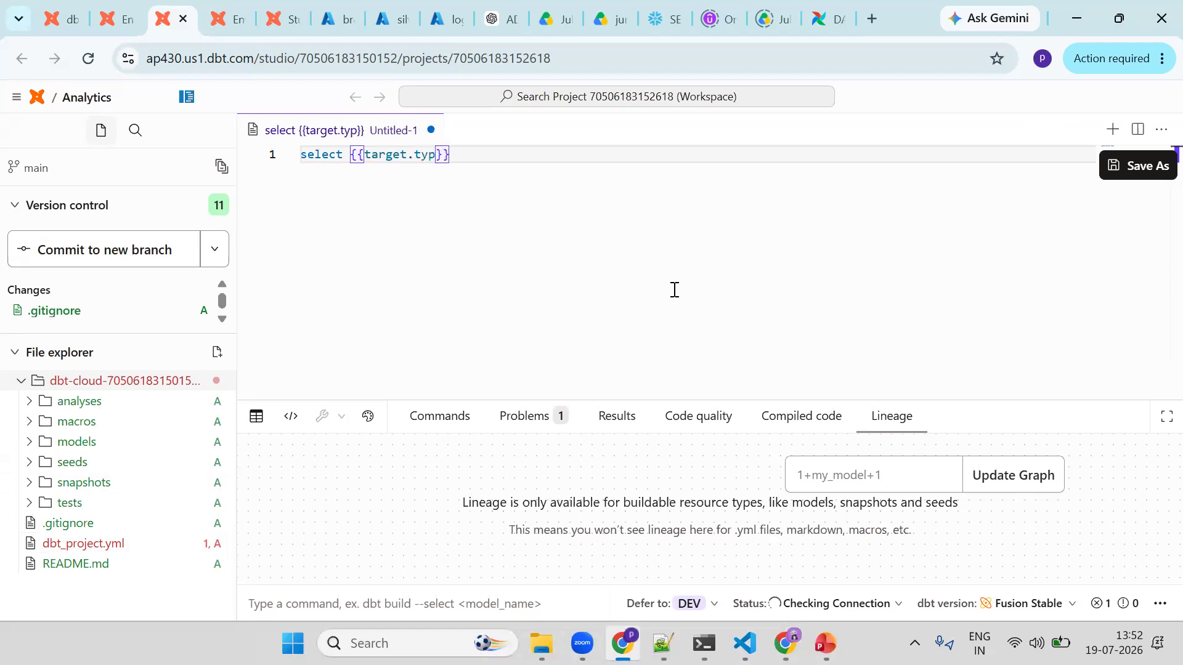
pyautogui.write("e}}'")
pyautogui.hotkey('ctrl', 'Left')
pyautogui.hotkey('ctrl', 'Left')
pyautogui.hotkey('ctrl', 'Left')
pyautogui.hotkey('ctrl', 'Left')
pyautogui.write("'")
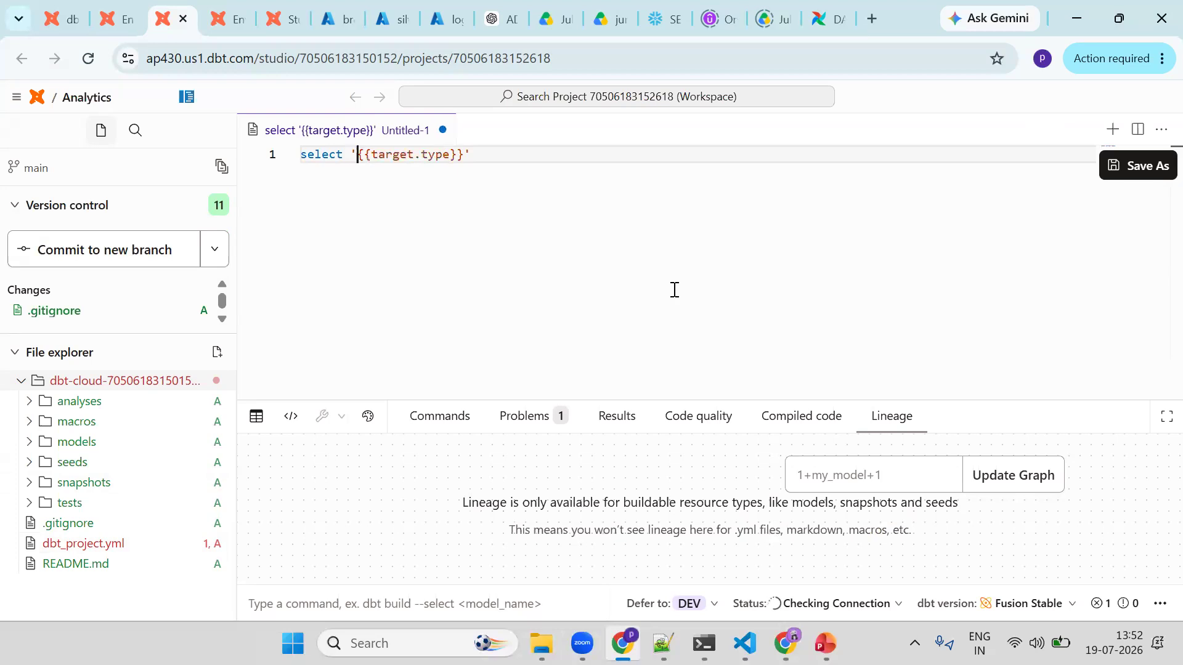
pyautogui.hotkey('ctrl', 'Return')
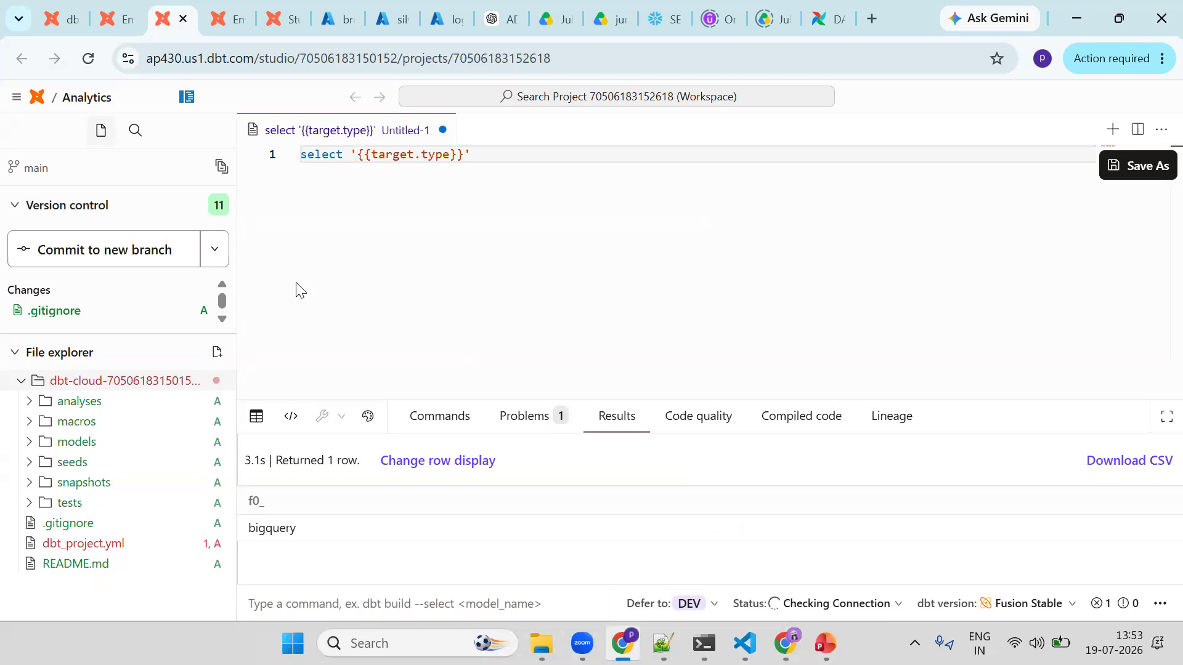
pyautogui.click(866, 106)
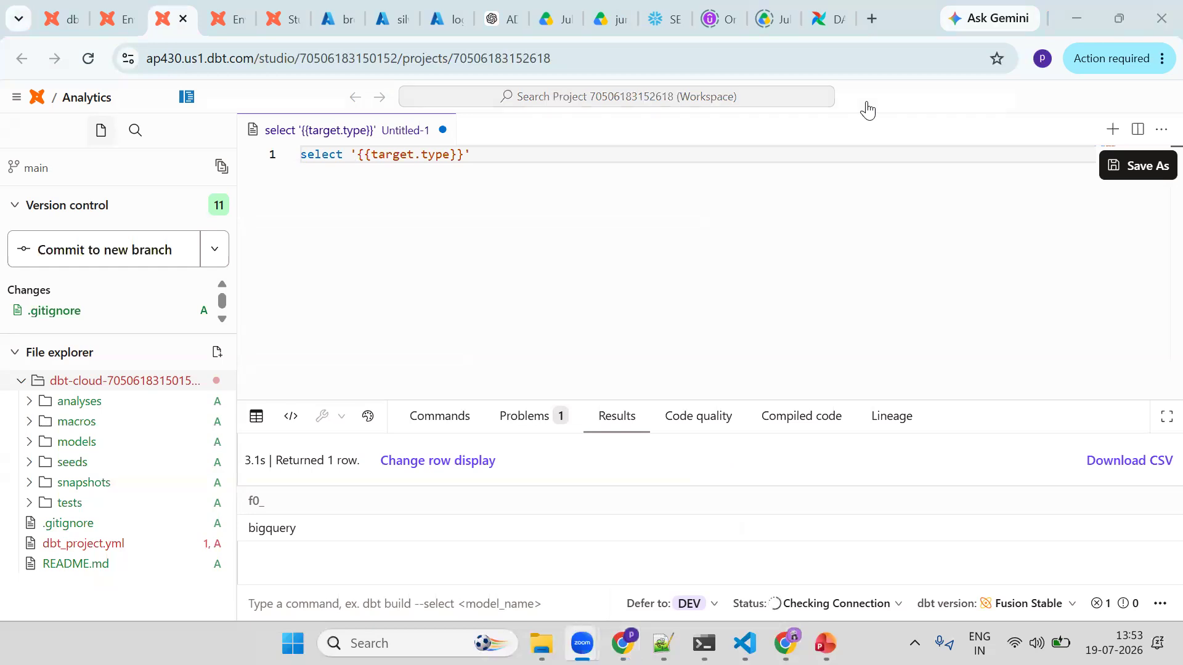